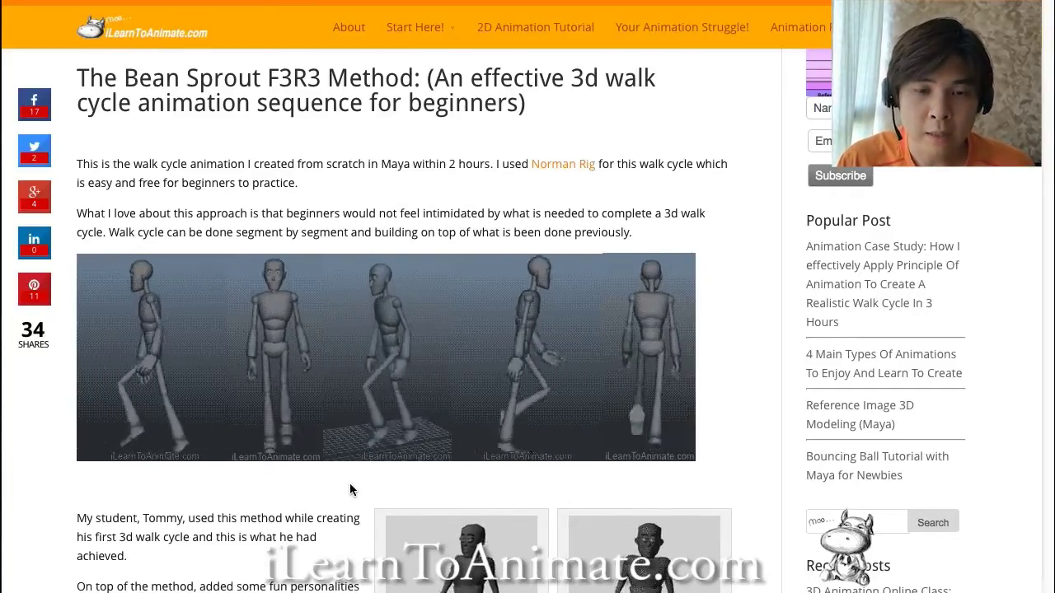
Examine the walk cycle examples in the Bean Sprout F3R3 Method article, including the student's first and second walk cycles.
{"action": "scroll", "coordinate": [350, 490], "scroll_direction": "down", "scroll_amount": 1}
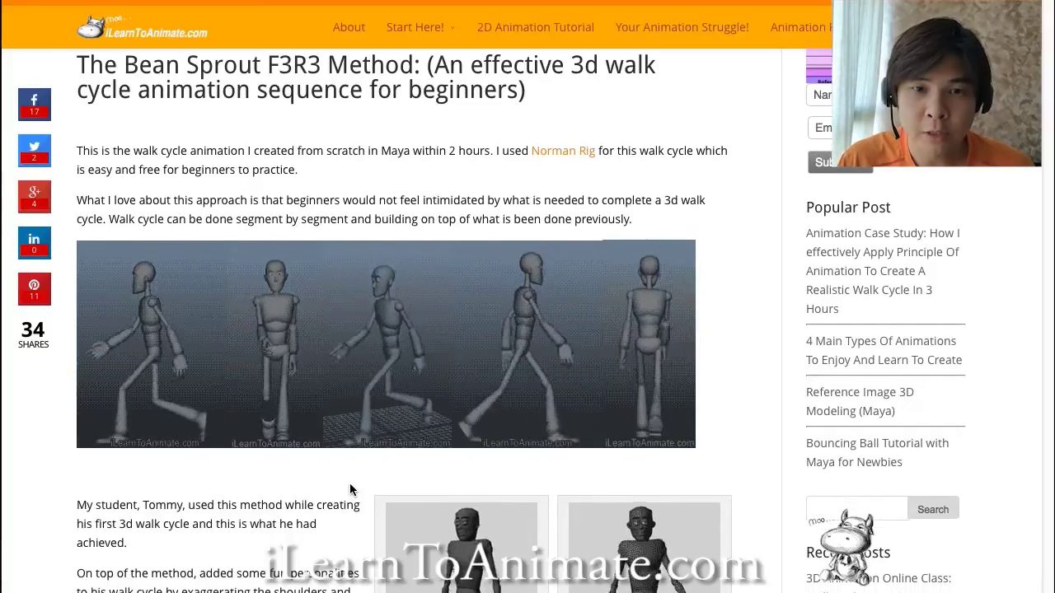
{"action": "scroll", "coordinate": [350, 486], "scroll_direction": "down", "scroll_amount": 2}
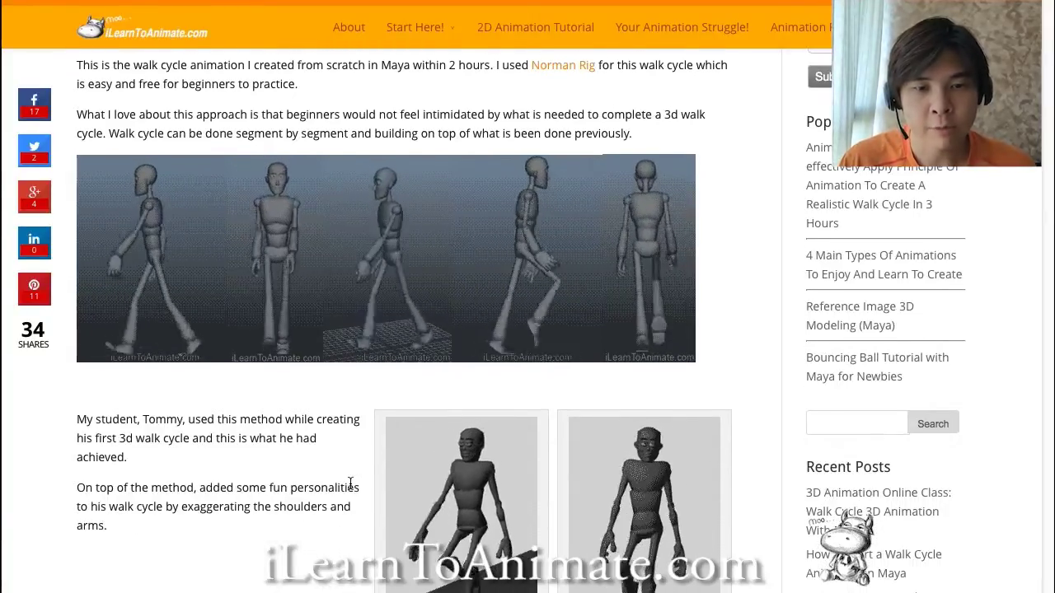
{"action": "scroll", "coordinate": [350, 482], "scroll_direction": "up", "scroll_amount": 1}
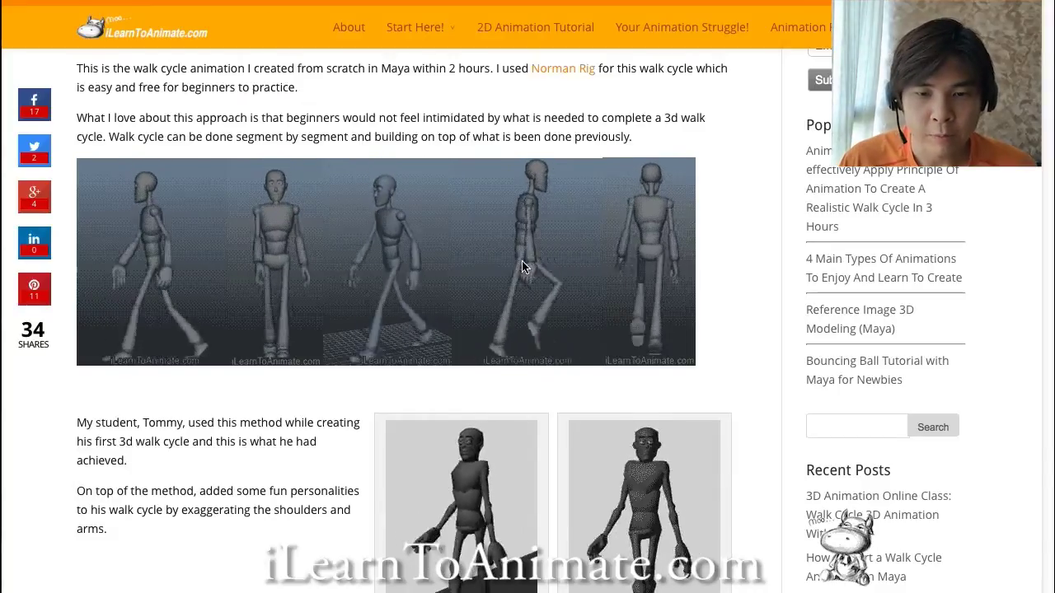
{"action": "scroll", "coordinate": [577, 265], "scroll_direction": "down", "scroll_amount": 1}
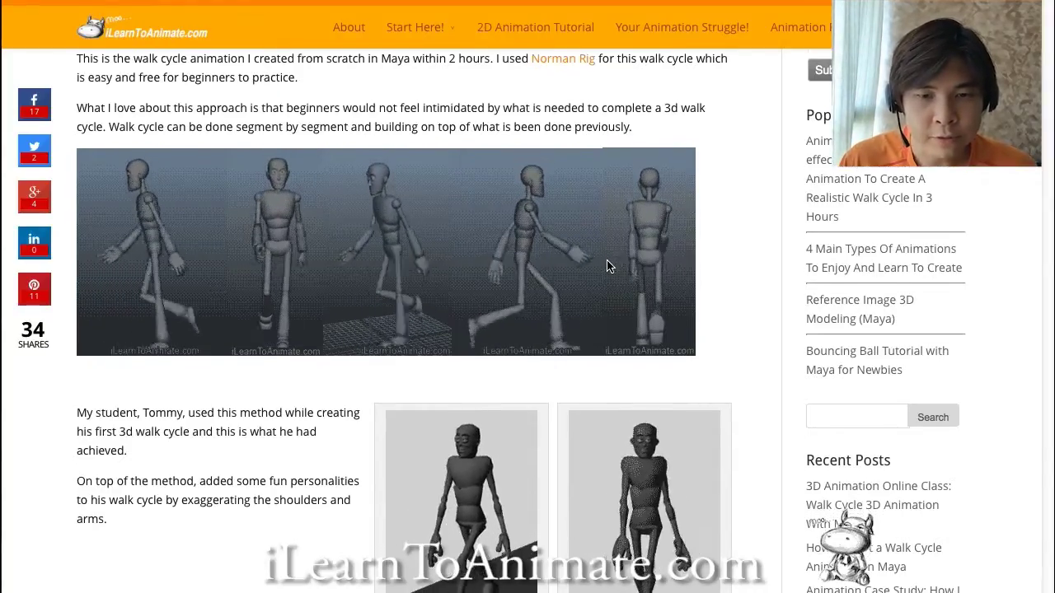
{"action": "scroll", "coordinate": [607, 265], "scroll_direction": "up", "scroll_amount": 1}
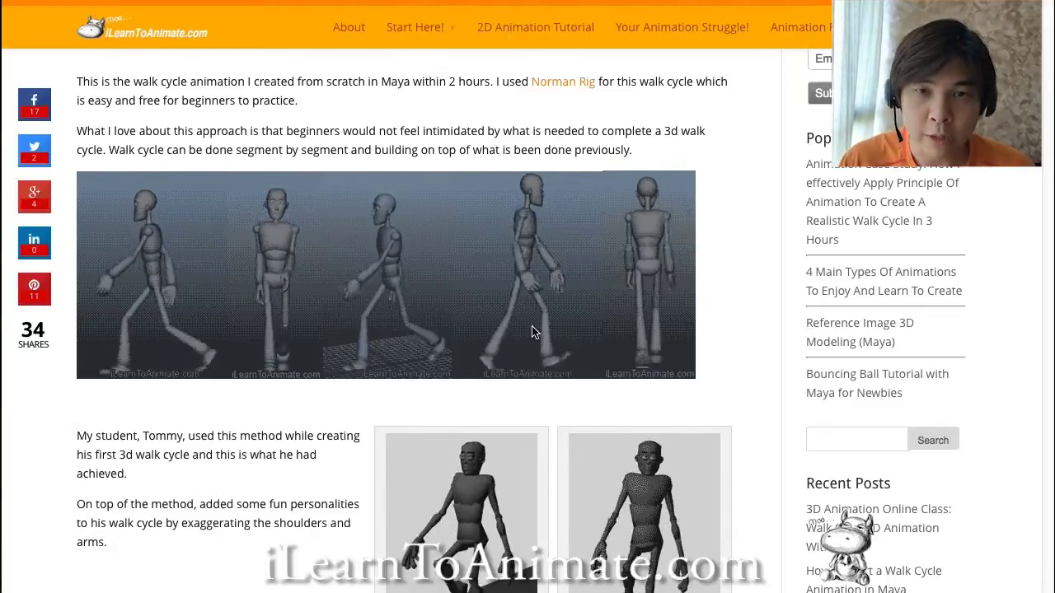
{"action": "scroll", "coordinate": [511, 336], "scroll_direction": "down", "scroll_amount": 2}
{"action": "scroll", "coordinate": [503, 335], "scroll_direction": "down", "scroll_amount": 3}
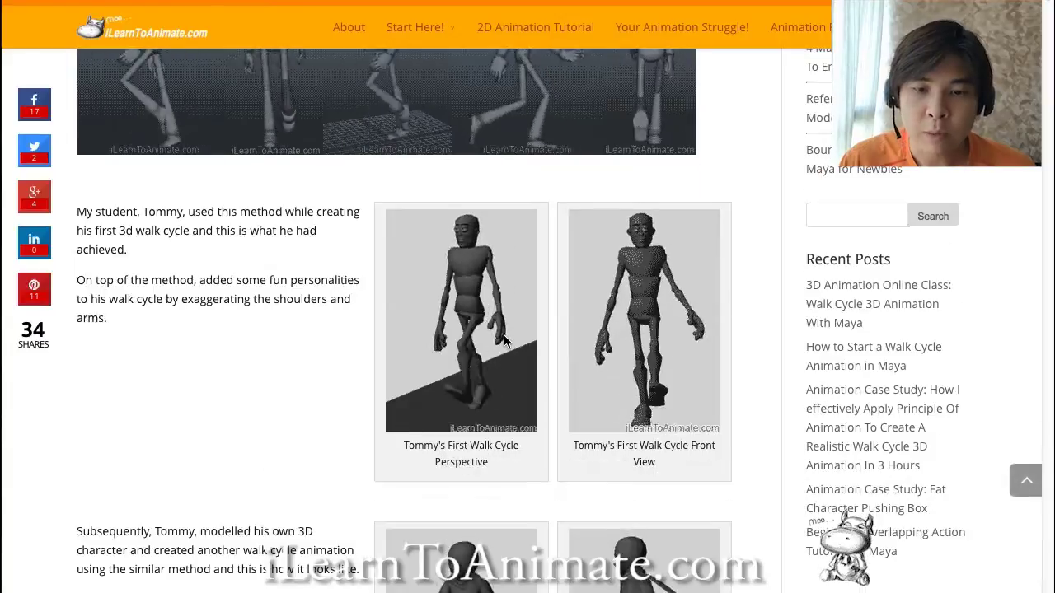
{"action": "scroll", "coordinate": [459, 319], "scroll_direction": "down", "scroll_amount": 1}
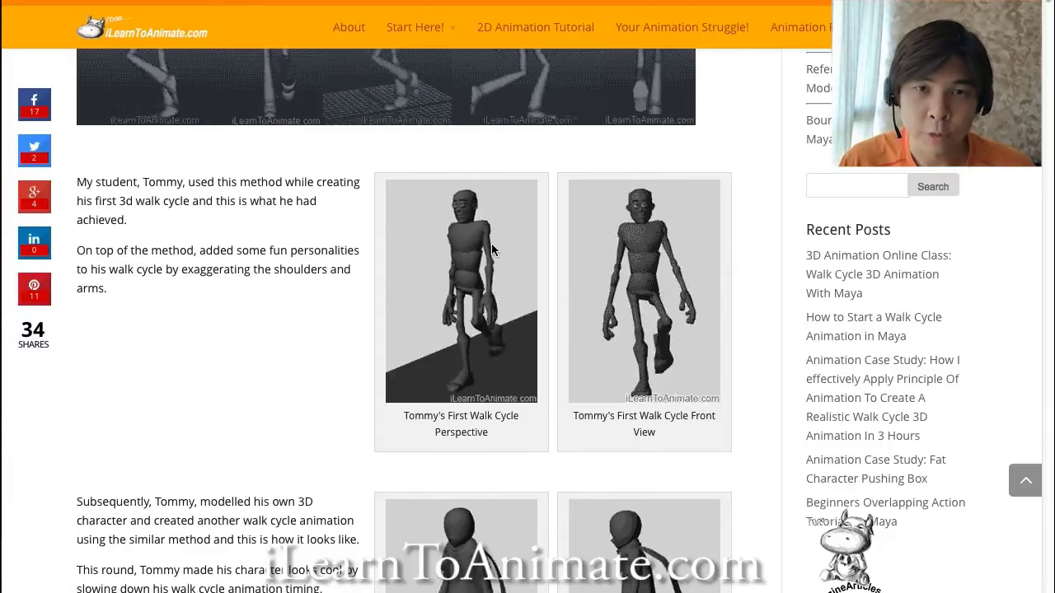
{"action": "scroll", "coordinate": [497, 254], "scroll_direction": "down", "scroll_amount": 1}
{"action": "scroll", "coordinate": [496, 253], "scroll_direction": "down", "scroll_amount": 3}
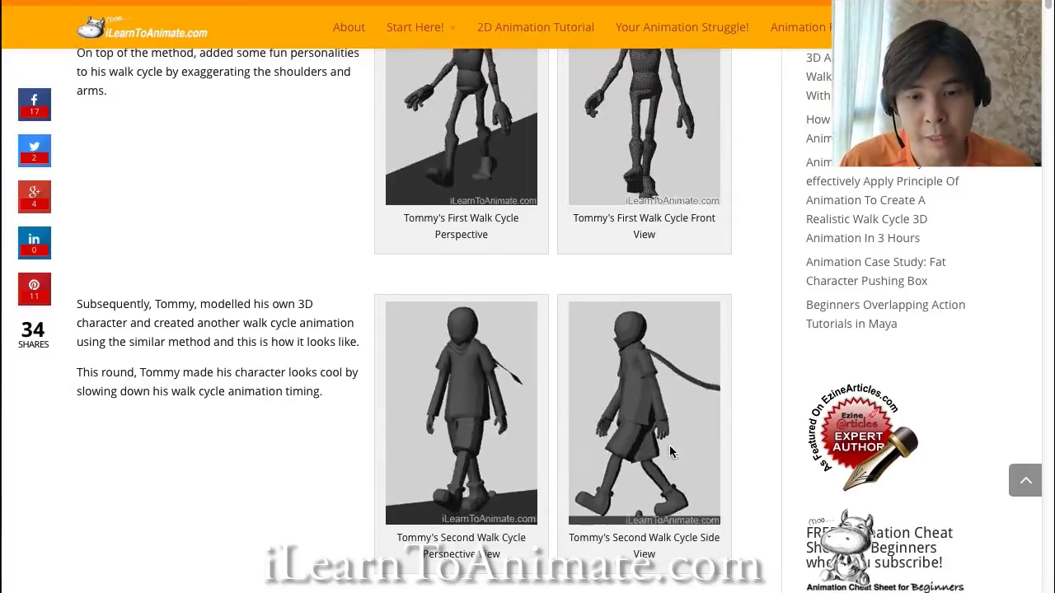
Read the Bean Sprout Method section covering the animation order of pelvis, legs, upper torso, head and arms.
{"action": "scroll", "coordinate": [641, 419], "scroll_direction": "down", "scroll_amount": 2}
{"action": "scroll", "coordinate": [643, 417], "scroll_direction": "down", "scroll_amount": 2}
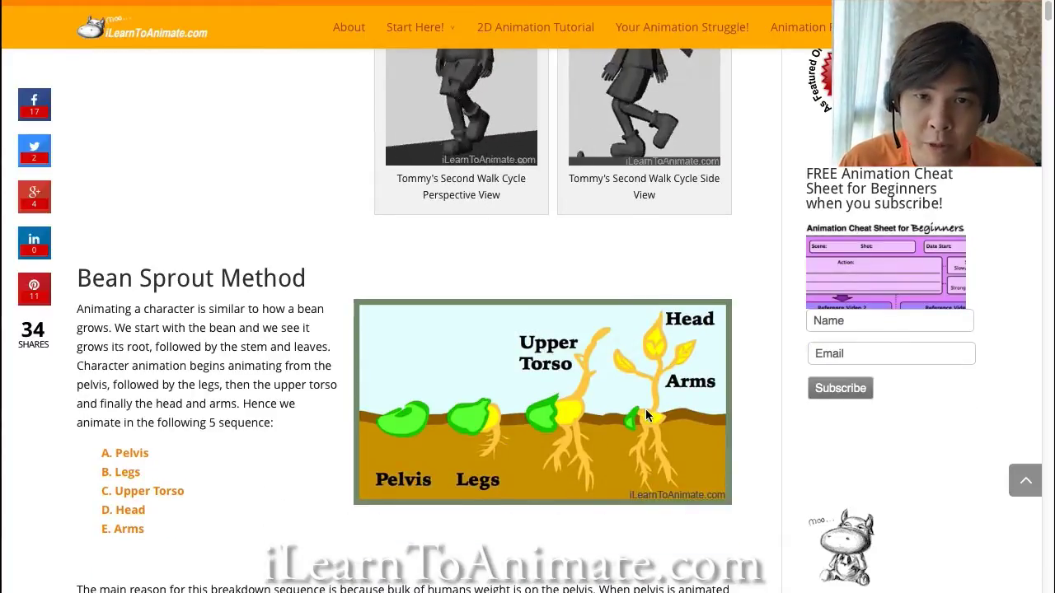
{"action": "scroll", "coordinate": [646, 416], "scroll_direction": "down", "scroll_amount": 1}
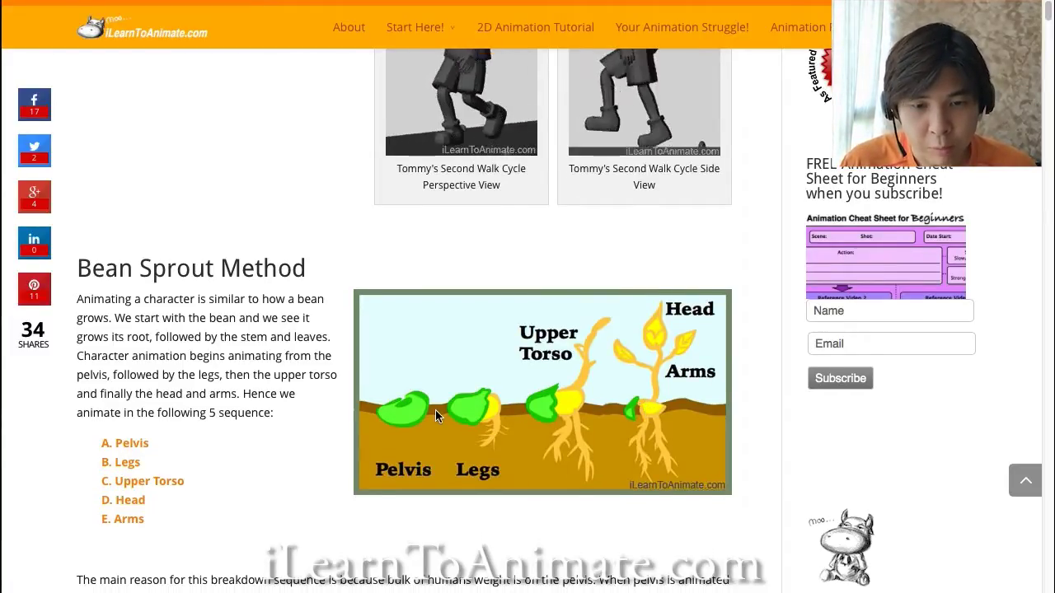
{"action": "scroll", "coordinate": [434, 410], "scroll_direction": "down", "scroll_amount": 1}
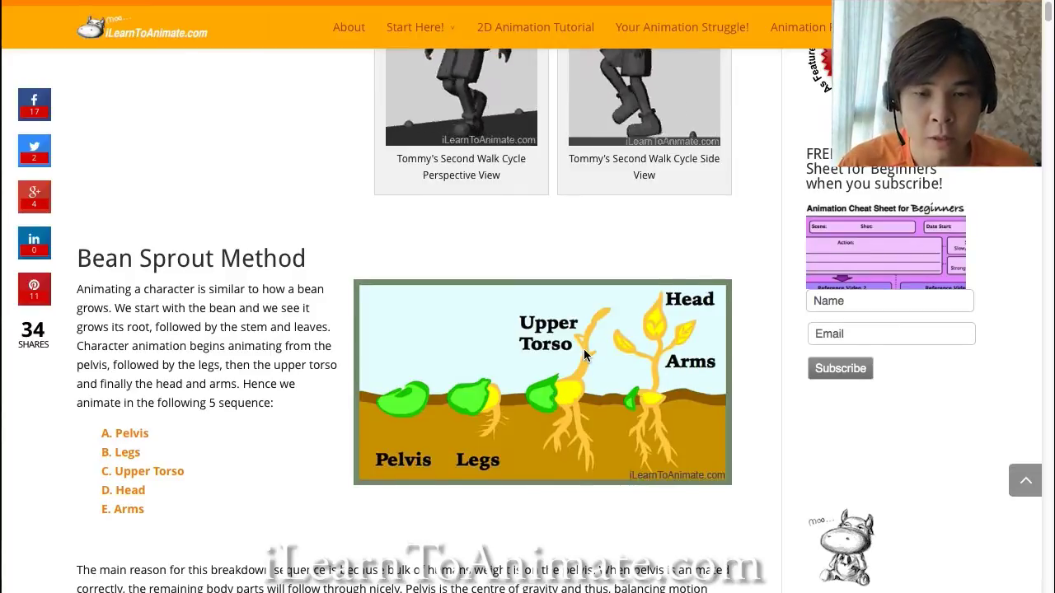
{"action": "scroll", "coordinate": [584, 354], "scroll_direction": "down", "scroll_amount": 1}
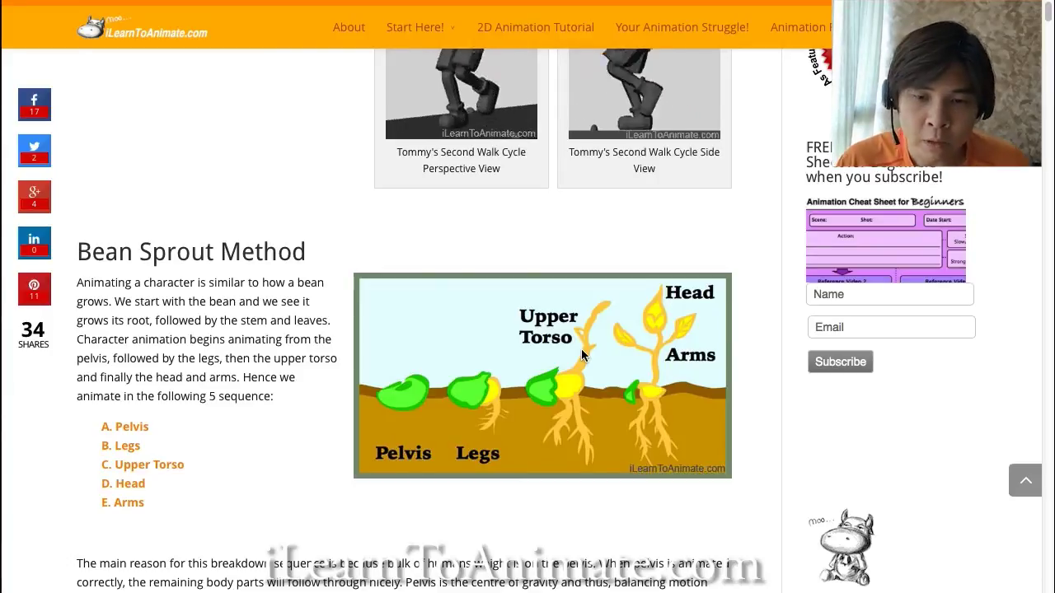
{"action": "scroll", "coordinate": [582, 354], "scroll_direction": "down", "scroll_amount": 1}
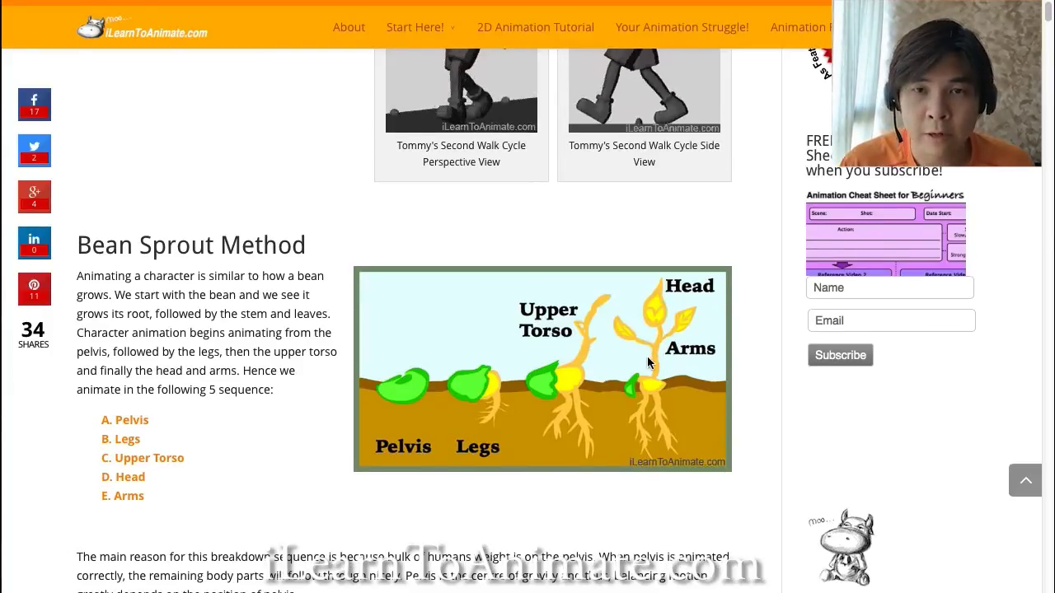
{"action": "scroll", "coordinate": [646, 358], "scroll_direction": "down", "scroll_amount": 1}
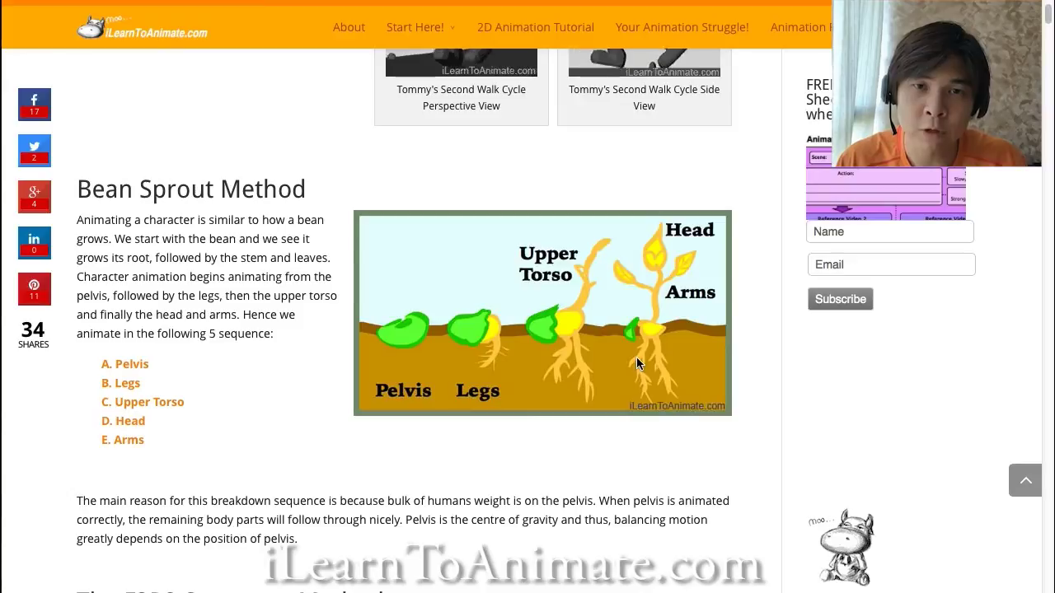
Read the F3R3 Sequence Method section with its Foundation 3 and Refinement 3 steps.
{"action": "scroll", "coordinate": [637, 357], "scroll_direction": "down", "scroll_amount": 3}
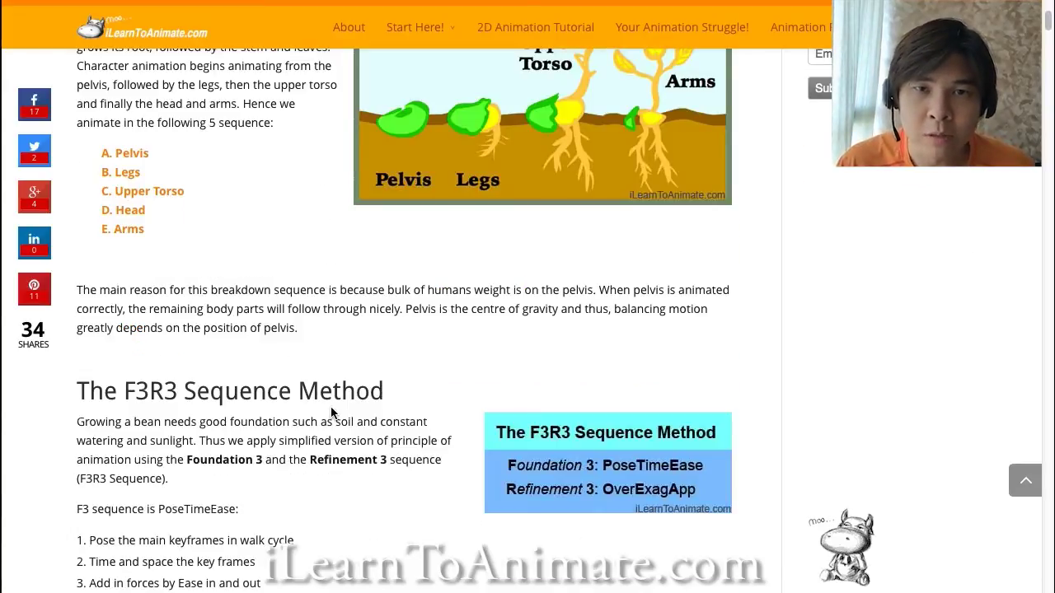
{"action": "scroll", "coordinate": [332, 412], "scroll_direction": "down", "scroll_amount": 1}
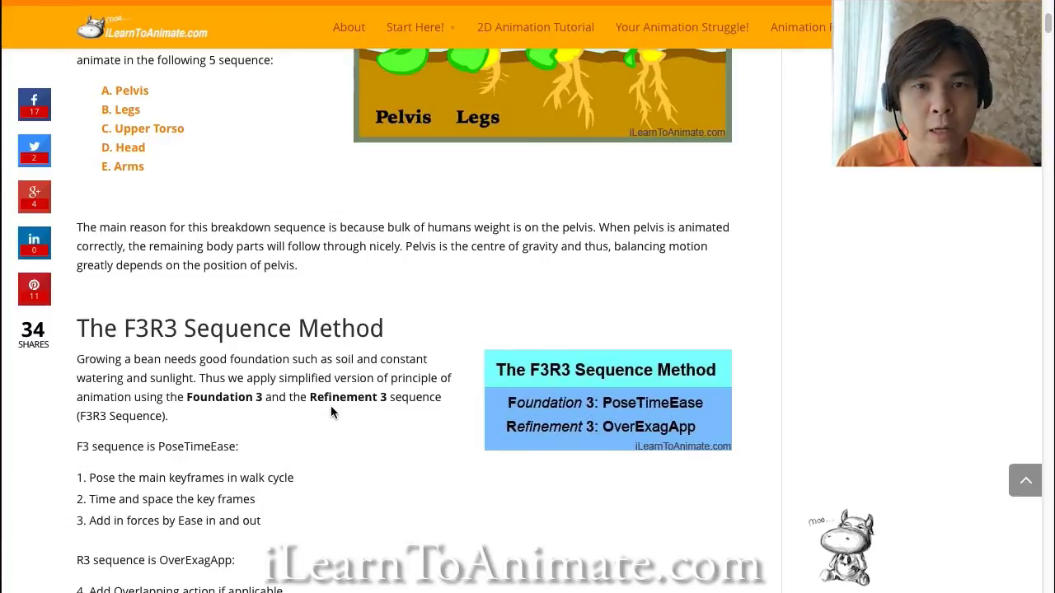
{"action": "scroll", "coordinate": [332, 412], "scroll_direction": "down", "scroll_amount": 1}
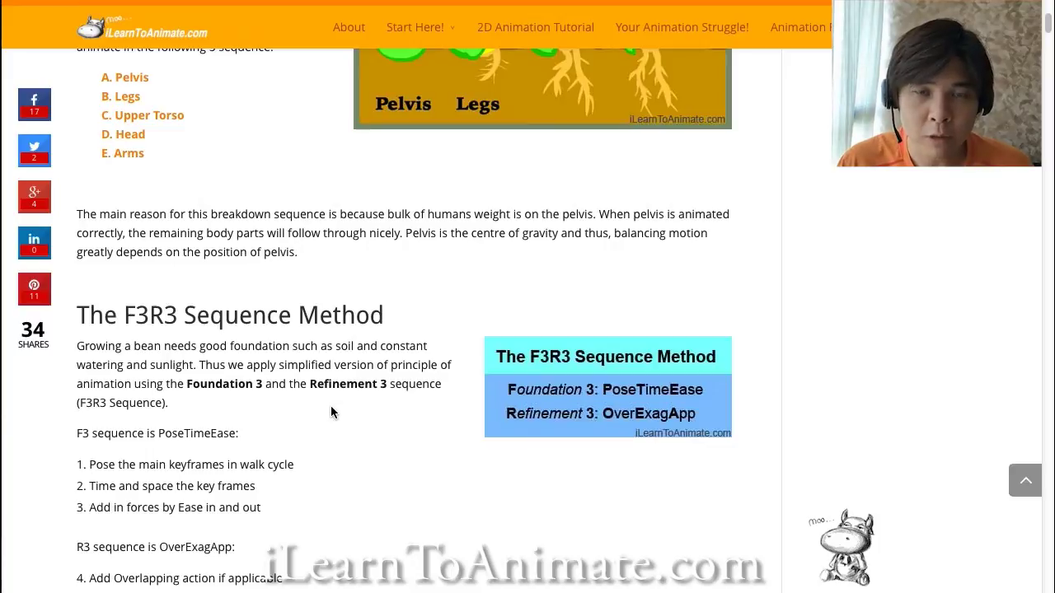
{"action": "scroll", "coordinate": [331, 405], "scroll_direction": "down", "scroll_amount": 2}
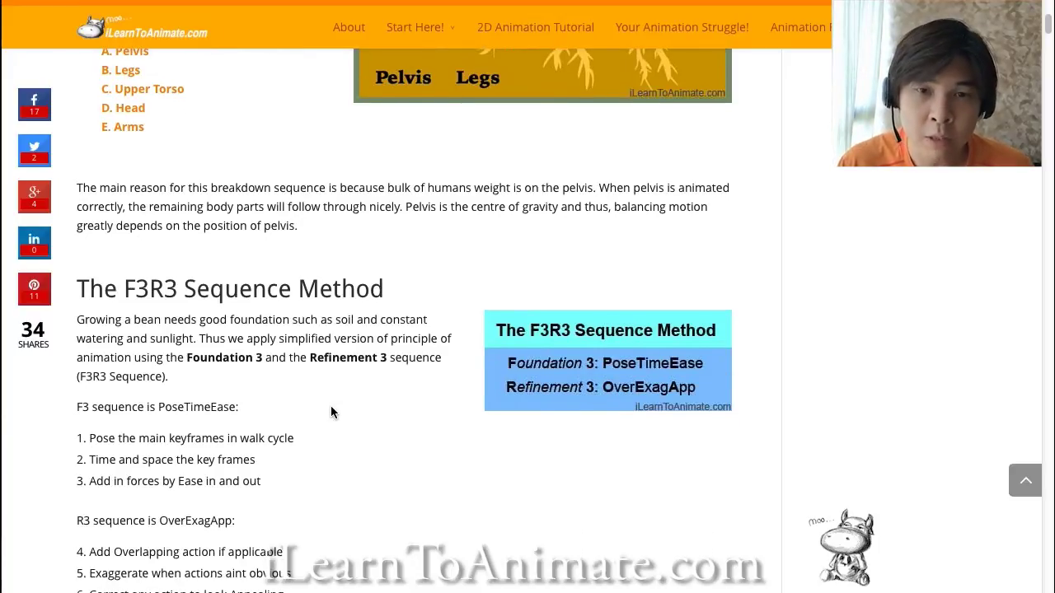
{"action": "scroll", "coordinate": [331, 405], "scroll_direction": "down", "scroll_amount": 1}
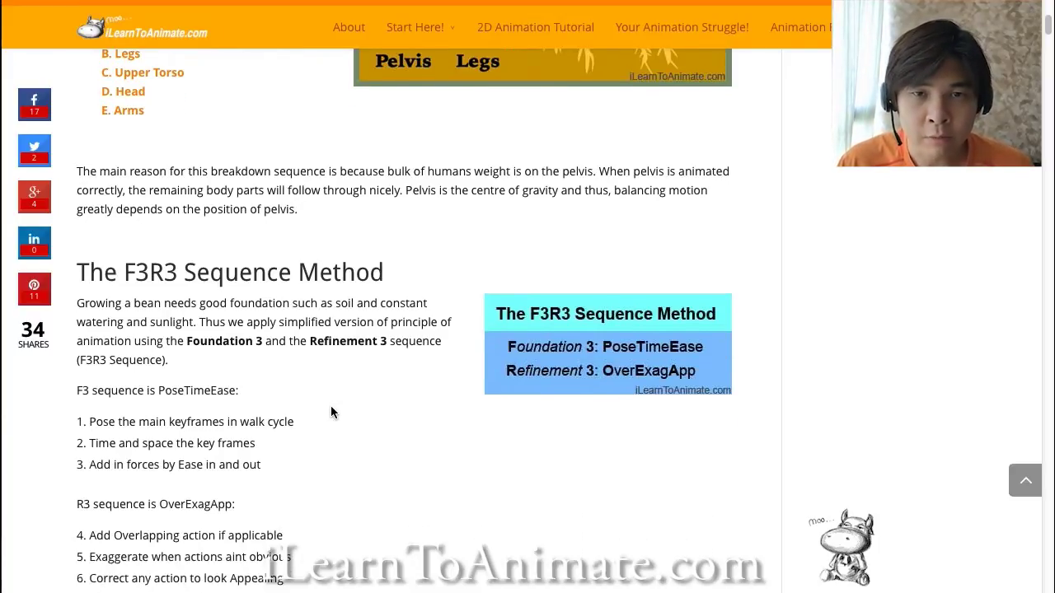
{"action": "scroll", "coordinate": [330, 412], "scroll_direction": "down", "scroll_amount": 1}
{"action": "scroll", "coordinate": [330, 412], "scroll_direction": "down", "scroll_amount": 2}
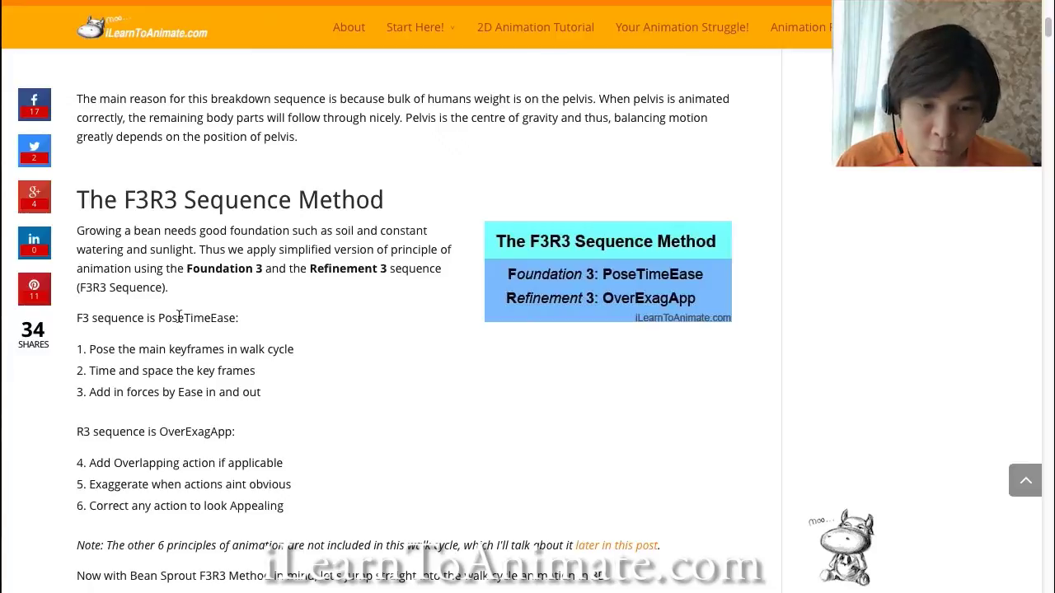
{"action": "scroll", "coordinate": [210, 354], "scroll_direction": "down", "scroll_amount": 1}
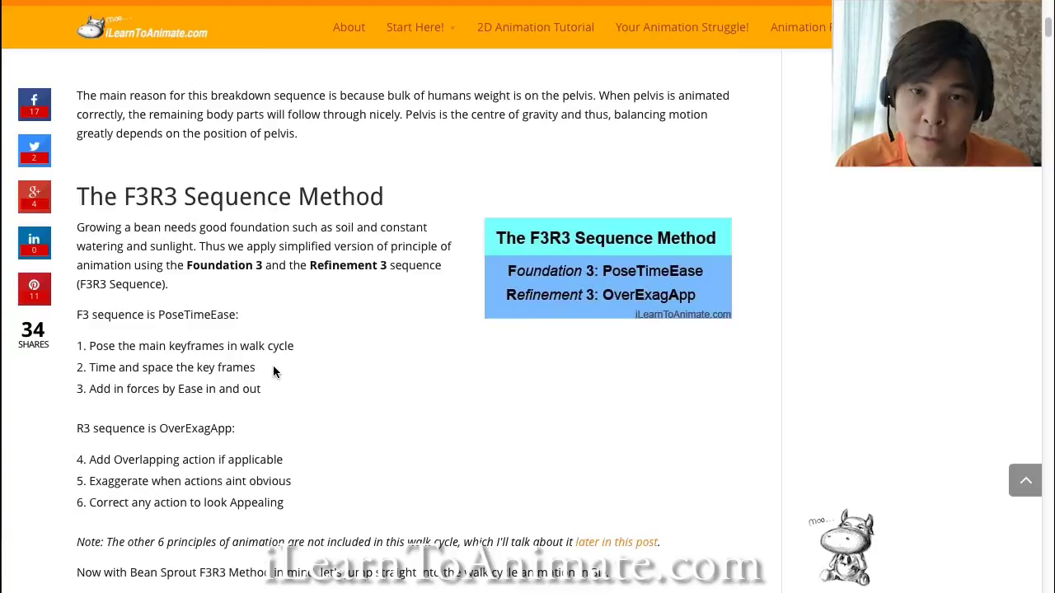
{"action": "scroll", "coordinate": [273, 367], "scroll_direction": "down", "scroll_amount": 1}
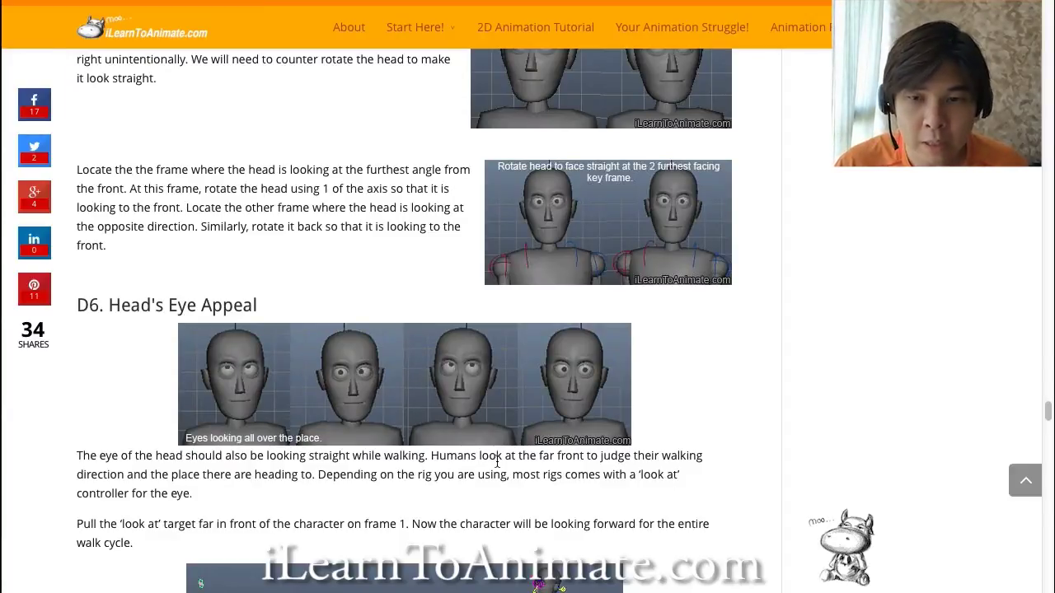
Switch to Maya and review the full-body walk cycle by scrubbing the timeline and playing the animation.
{"action": "key", "text": "super+Tab"}
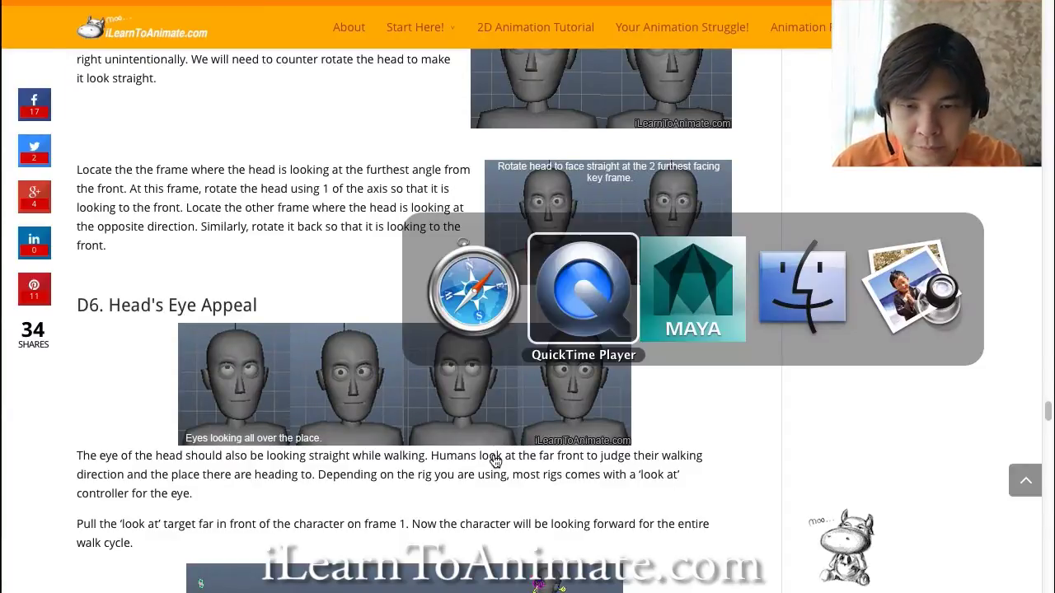
{"action": "key", "text": "super+Tab"}
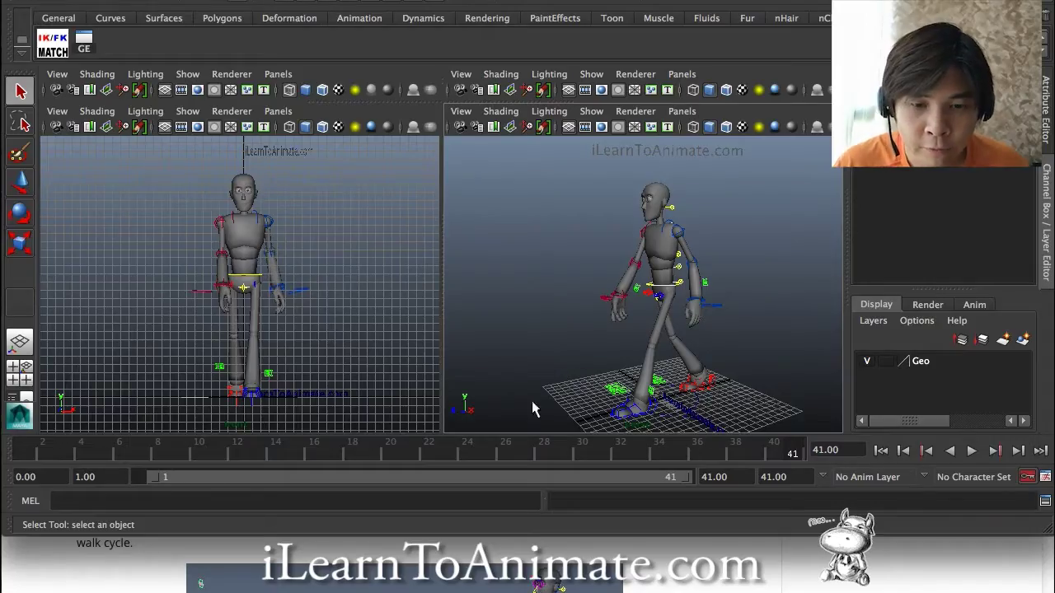
{"action": "left_click_drag", "start_coordinate": [395, 445], "coordinate": [37, 447]}
{"action": "left_click_drag", "start_coordinate": [145, 444], "coordinate": [803, 444]}
{"action": "left_click", "coordinate": [973, 450]}
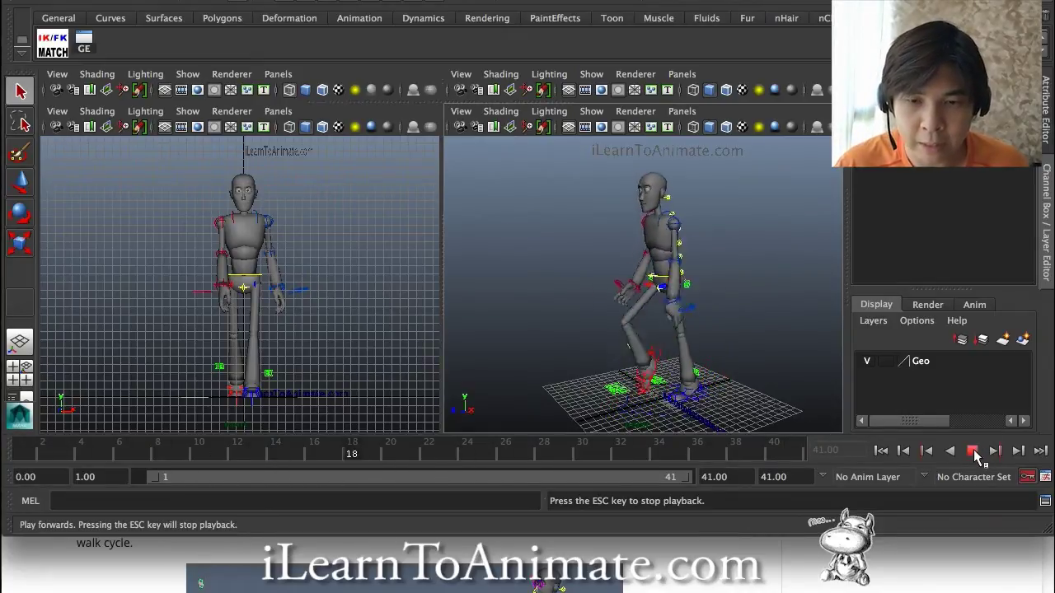
{"action": "left_click", "coordinate": [973, 452]}
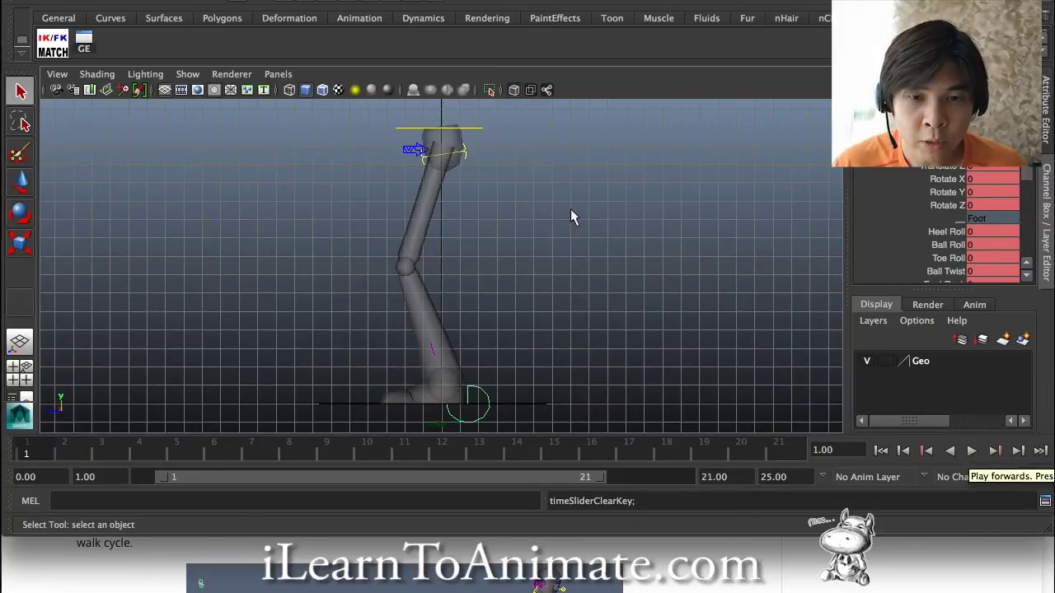
Select the hip control ring on the leg rig and play the up-and-down leg animation.
{"action": "left_click", "coordinate": [462, 149]}
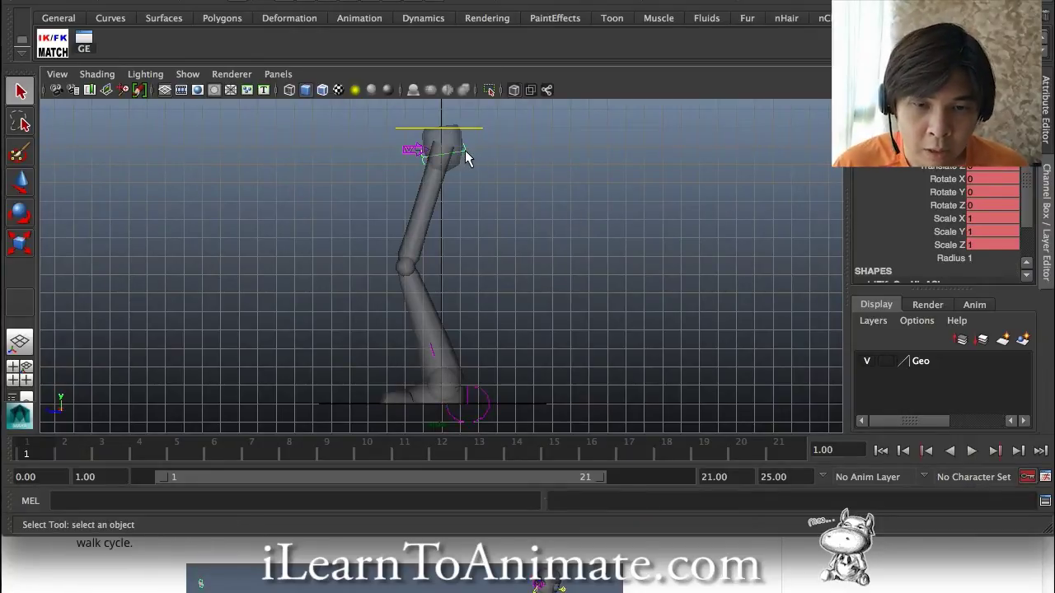
{"action": "left_click", "coordinate": [972, 450]}
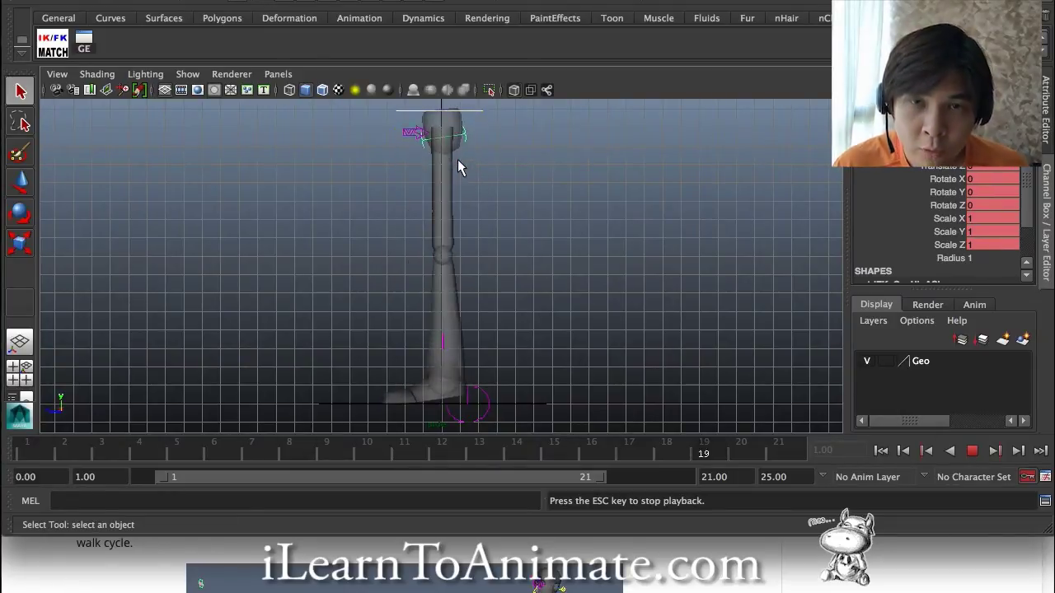
{"action": "left_click", "coordinate": [971, 451]}
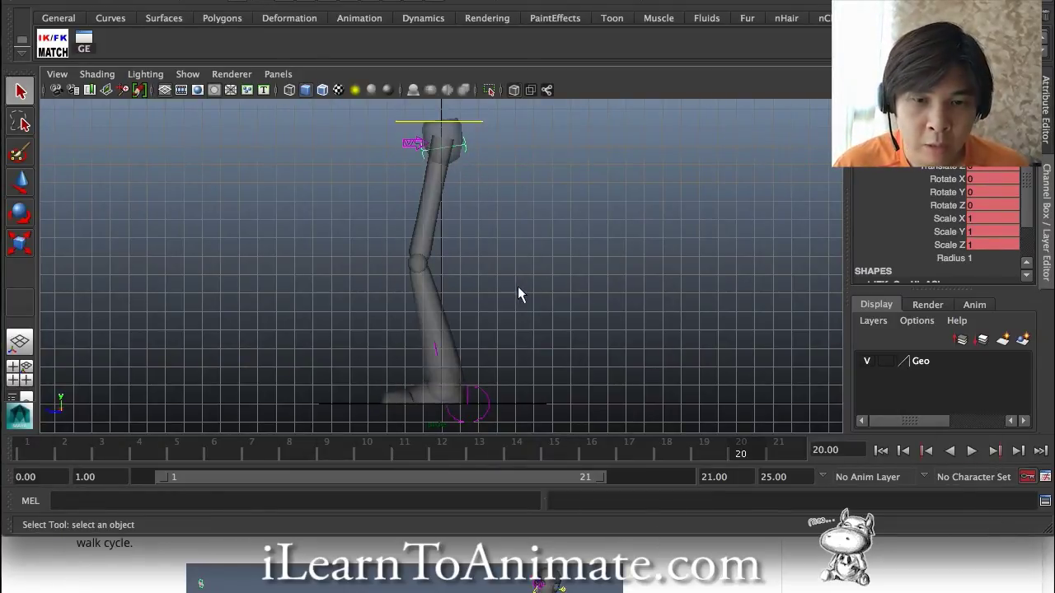
Select the root control above the hips and review its keyed motion from frame 1 to frame 21.
{"action": "left_click", "coordinate": [534, 211]}
{"action": "left_click", "coordinate": [465, 142]}
{"action": "left_click", "coordinate": [475, 120]}
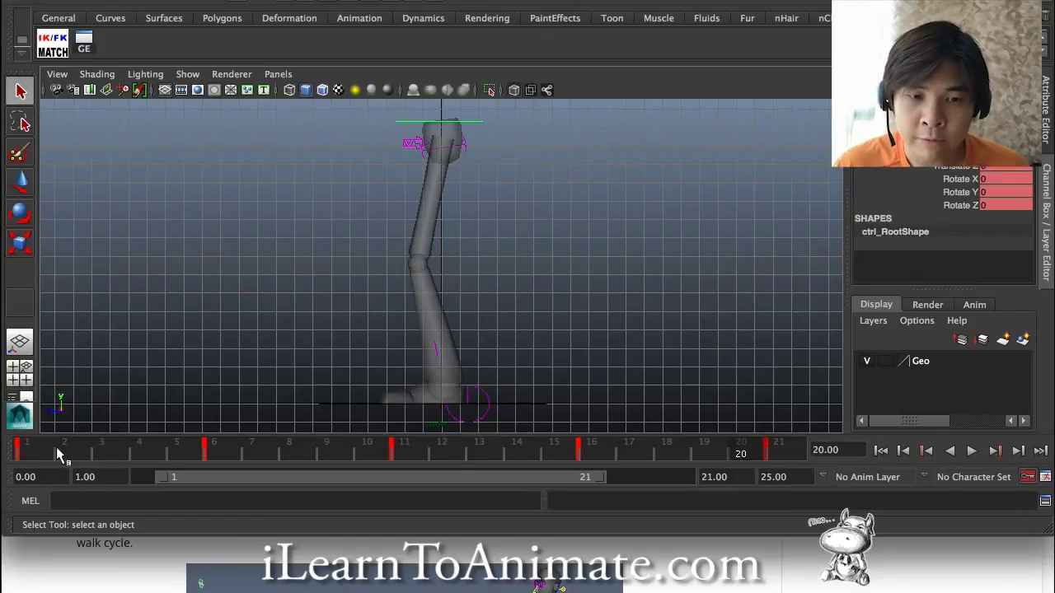
{"action": "left_click", "coordinate": [36, 454]}
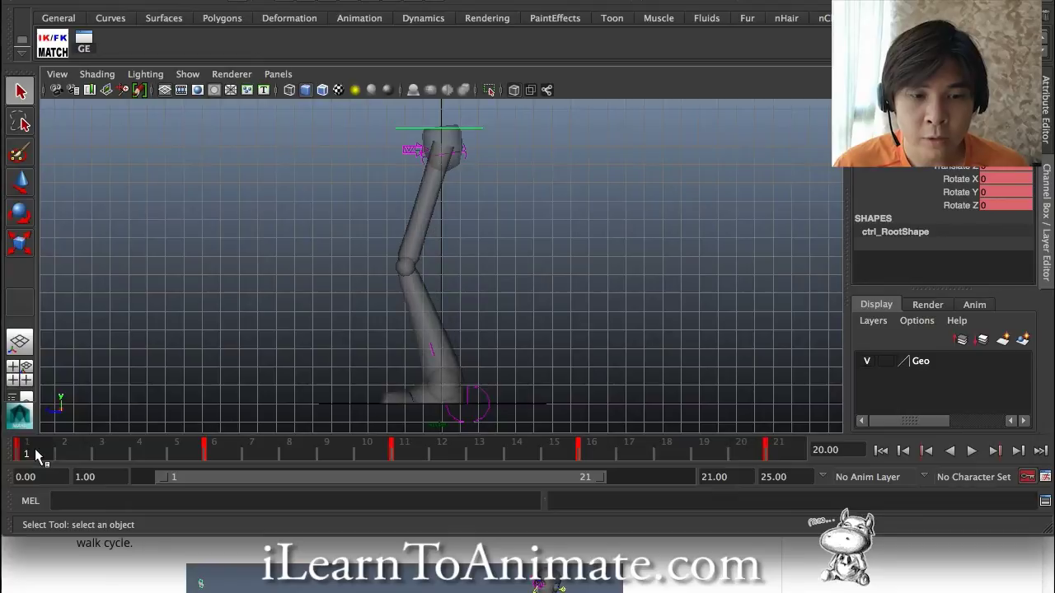
{"action": "left_click_drag", "start_coordinate": [36, 454], "coordinate": [787, 449]}
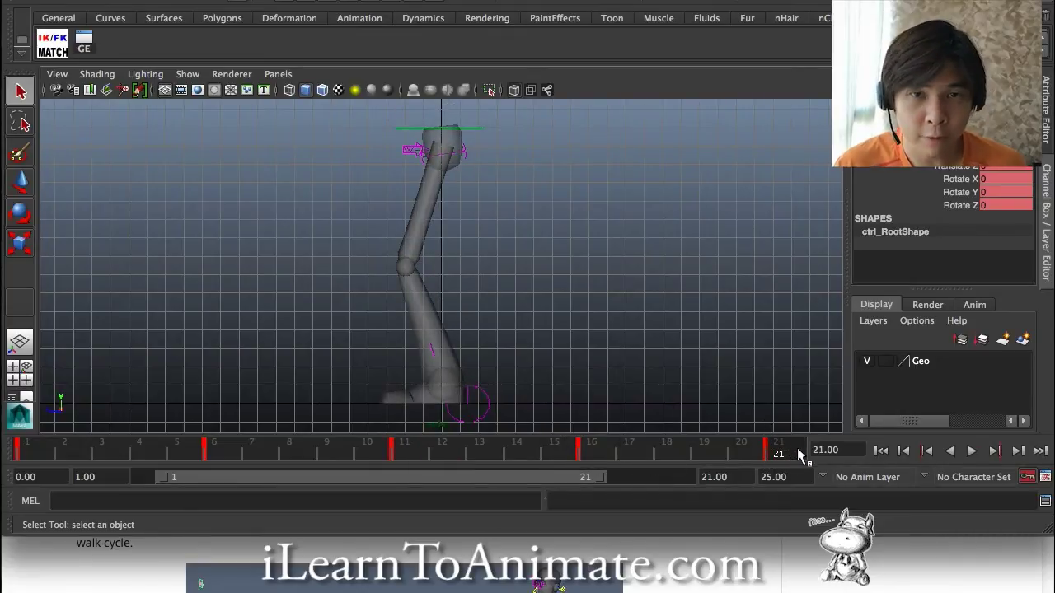
{"action": "key", "text": "alt+v"}
Return to frame 1, open the Graph Editor for the root control, and reposition and enlarge its window to show the curves.
{"action": "left_click", "coordinate": [22, 447]}
{"action": "left_click", "coordinate": [86, 46]}
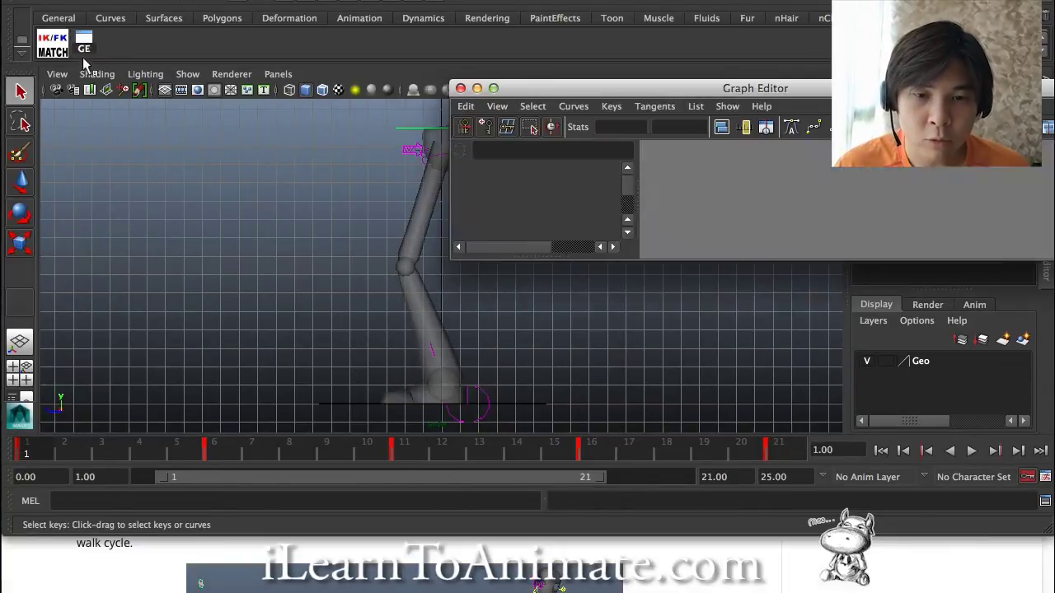
{"action": "left_click_drag", "start_coordinate": [632, 81], "coordinate": [258, 4]}
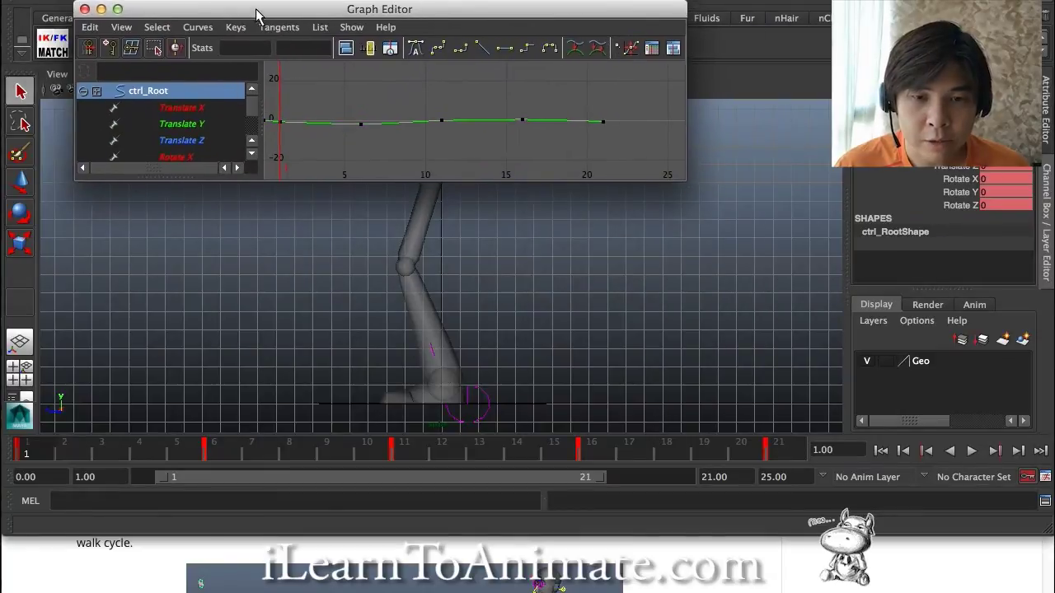
{"action": "left_click_drag", "start_coordinate": [349, 180], "coordinate": [350, 277]}
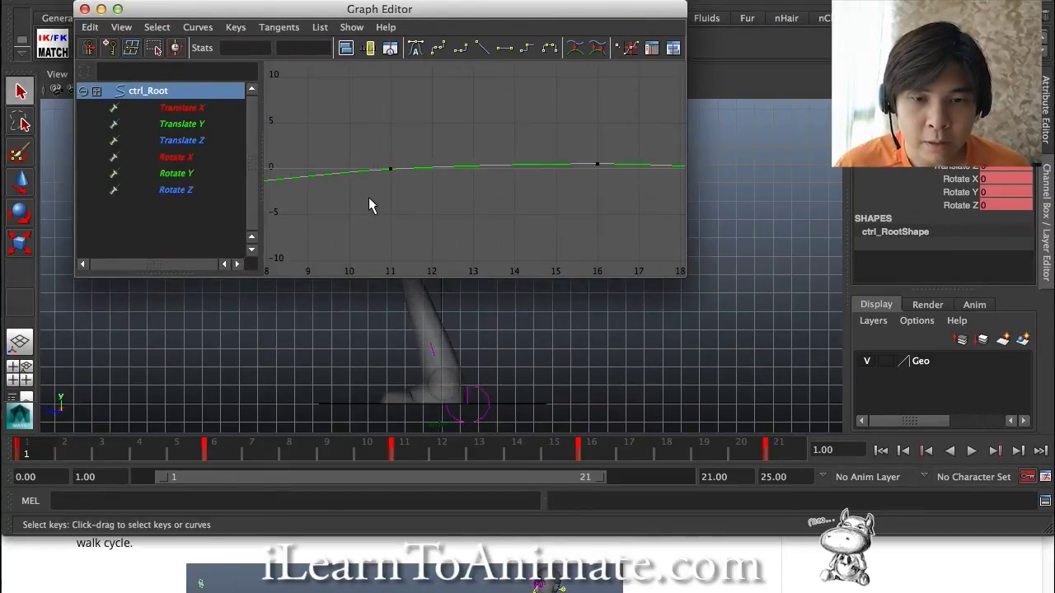
Frame the root control's curves in the Graph Editor and enlarge their vertical scale to examine the up-and-down motion.
{"action": "key", "text": "a"}
{"action": "scroll", "coordinate": [371, 197], "scroll_direction": "down", "scroll_amount": 3}
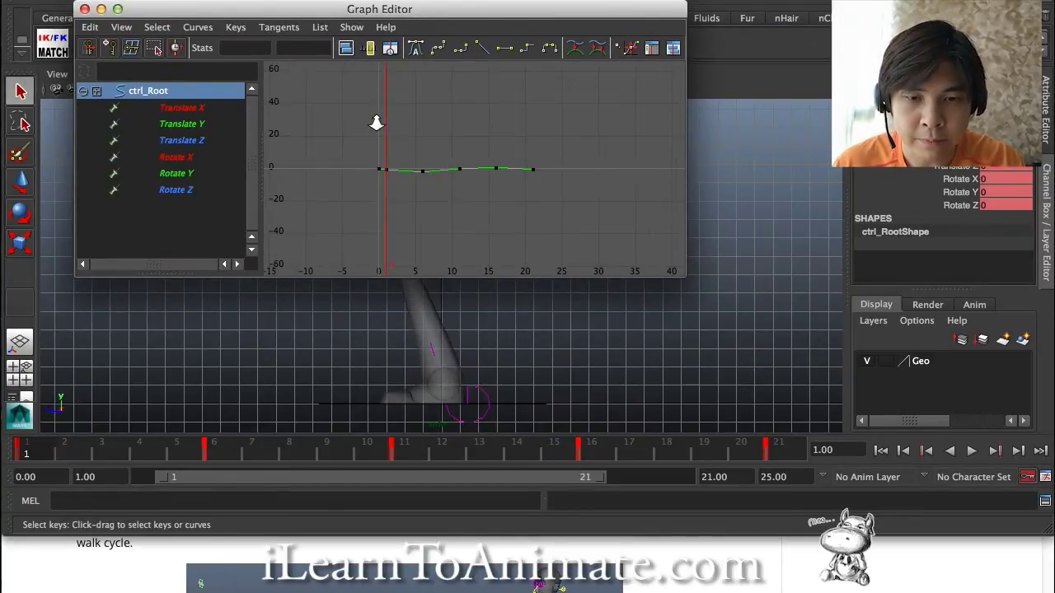
{"action": "right_click_drag", "start_coordinate": [402, 177], "coordinate": [408, 25], "text": "alt+shift"}
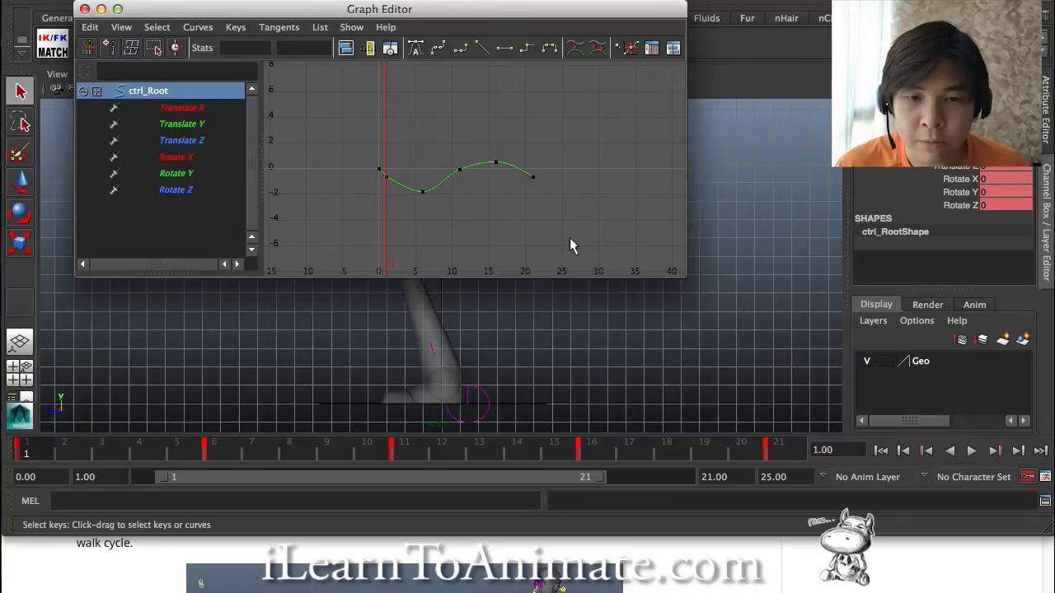
{"action": "key", "text": "z"}
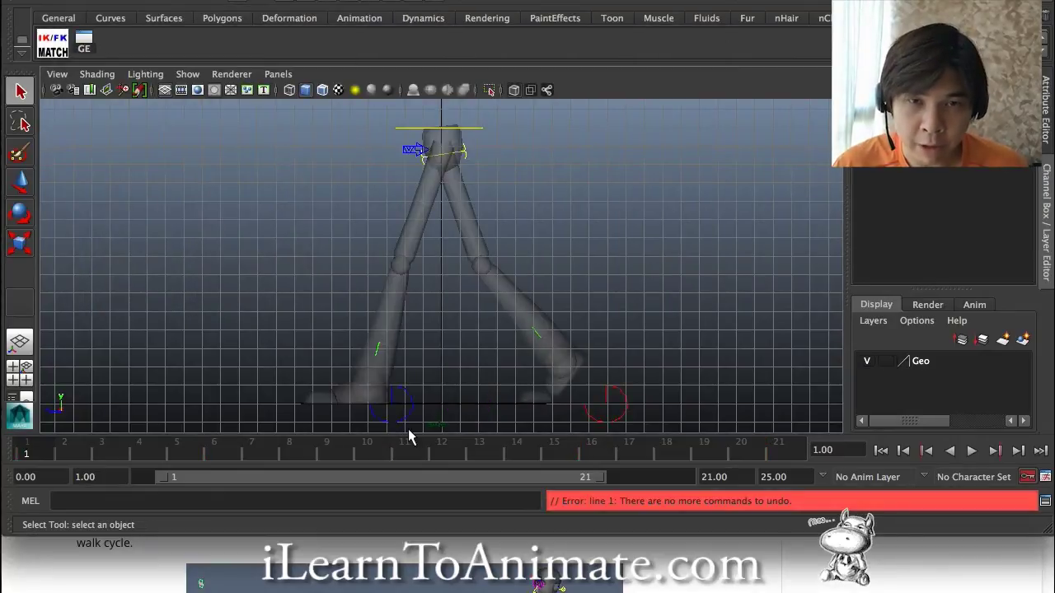
Select the blue front foot control and compare its poses at frames 1 and 6.
{"action": "left_click", "coordinate": [412, 404]}
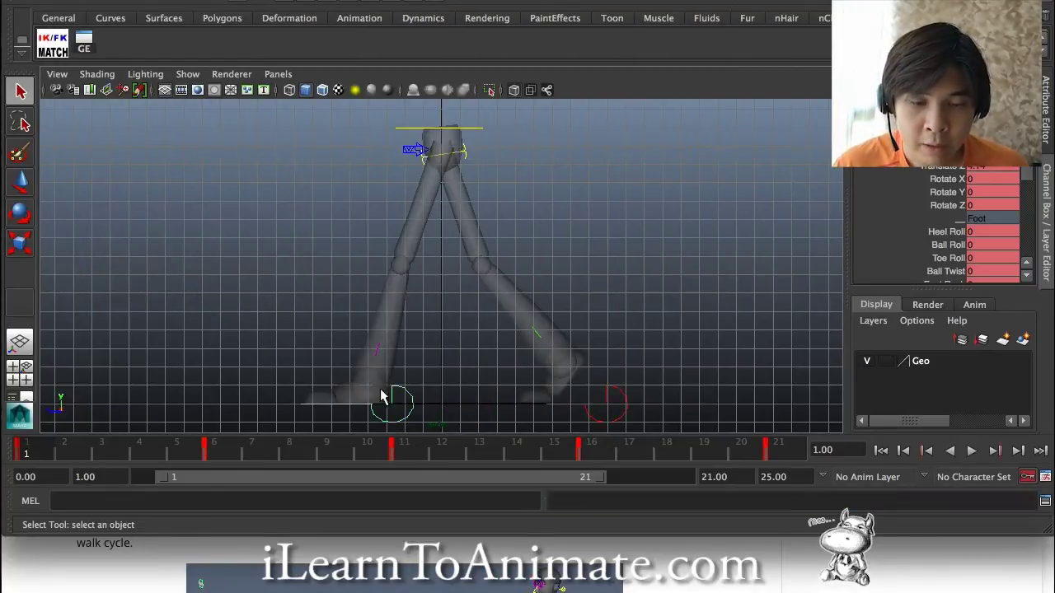
{"action": "left_click_drag", "start_coordinate": [36, 449], "coordinate": [216, 443]}
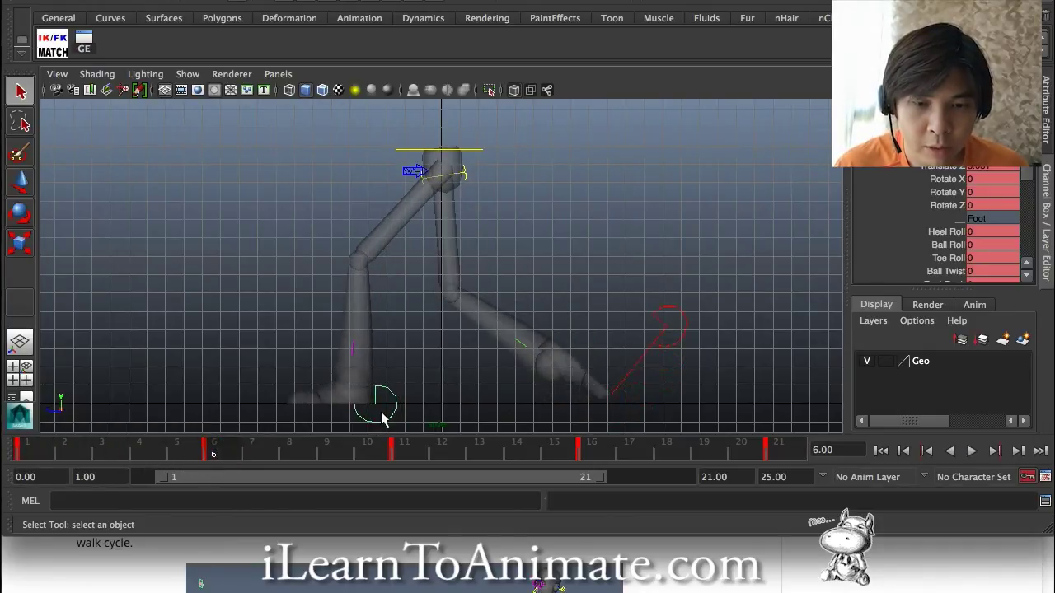
{"action": "left_click", "coordinate": [40, 450]}
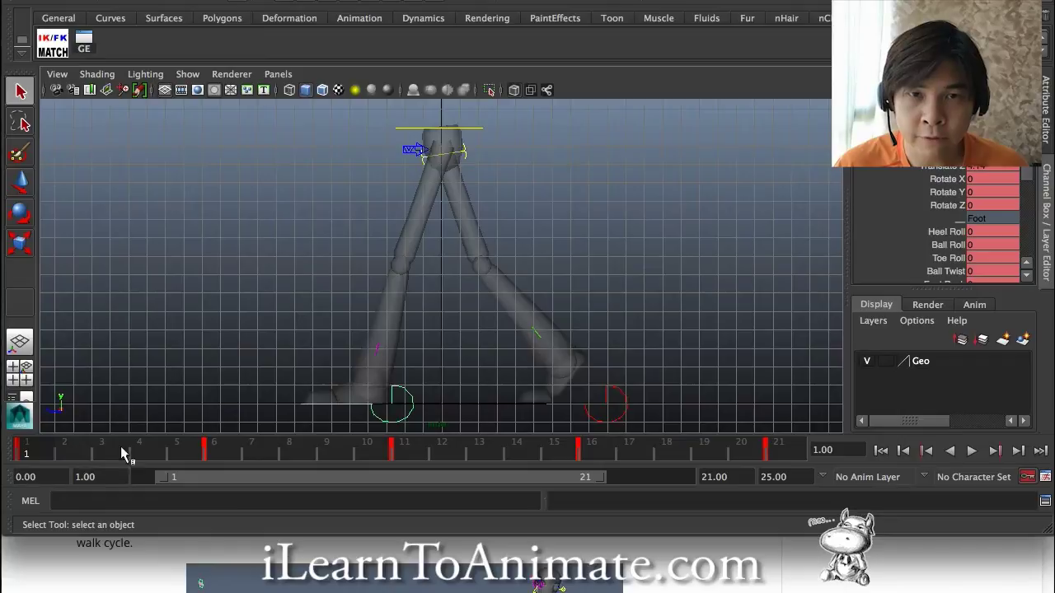
{"action": "left_click", "coordinate": [211, 445]}
{"action": "left_click", "coordinate": [33, 447]}
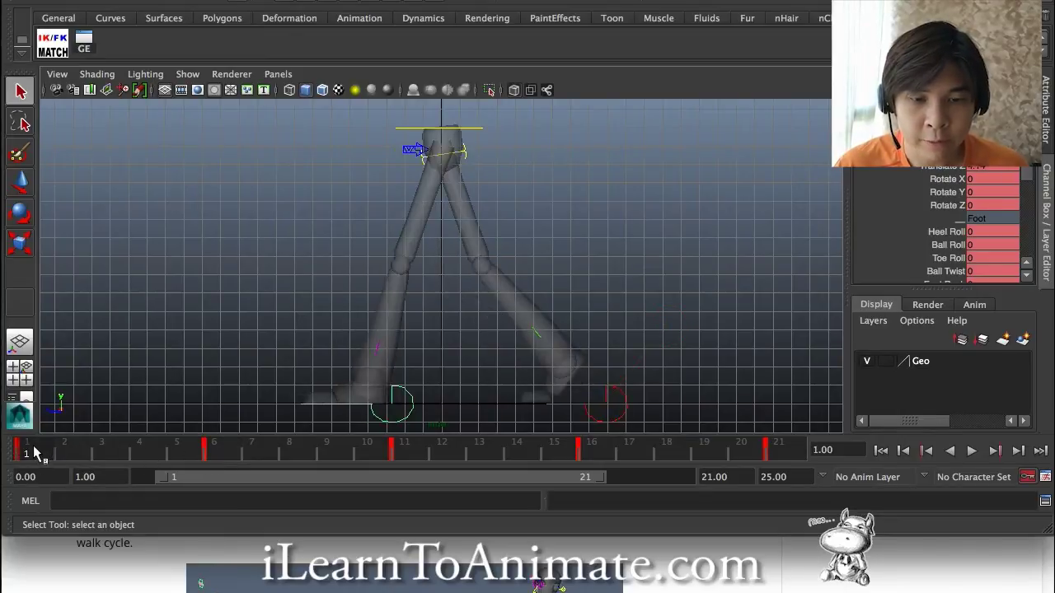
{"action": "left_click", "coordinate": [234, 449]}
{"action": "left_click", "coordinate": [377, 390]}
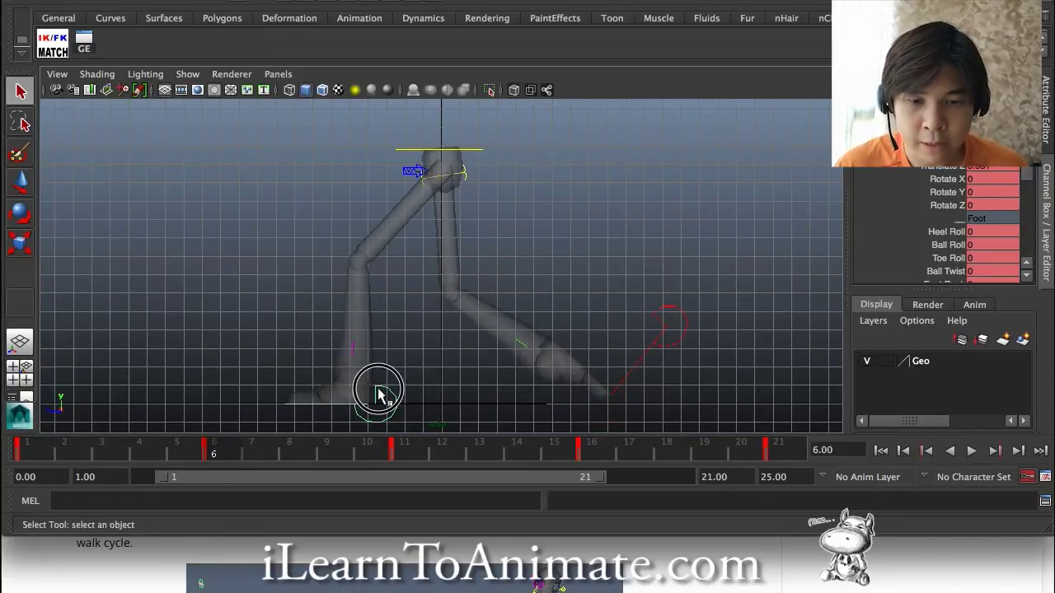
Select the red rear foot control, review its motion through frame 21, and return to frame 1.
{"action": "left_click", "coordinate": [657, 339]}
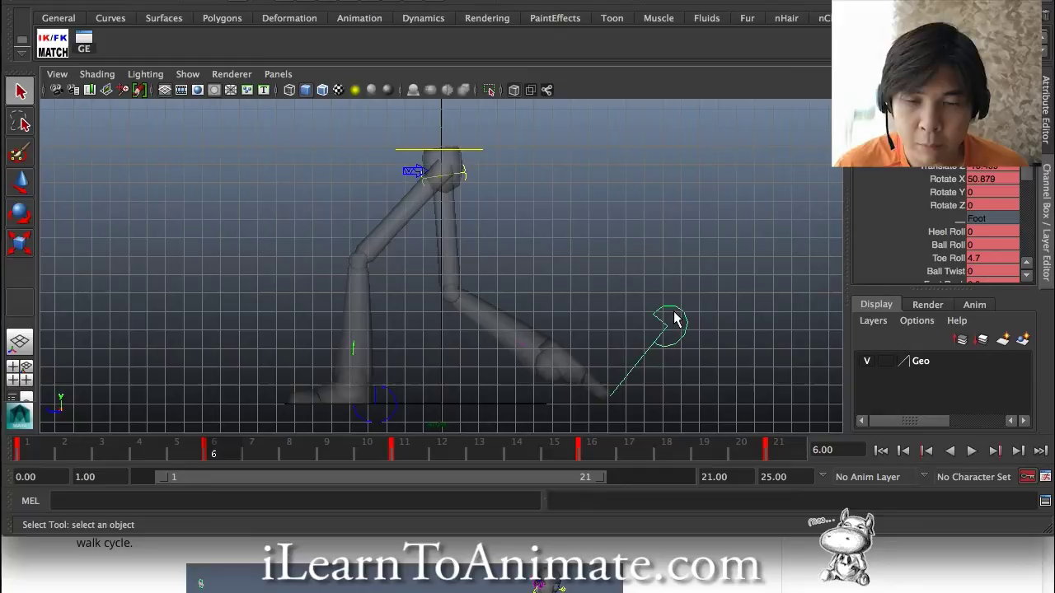
{"action": "left_click", "coordinate": [411, 452]}
{"action": "left_click_drag", "start_coordinate": [411, 452], "coordinate": [788, 445]}
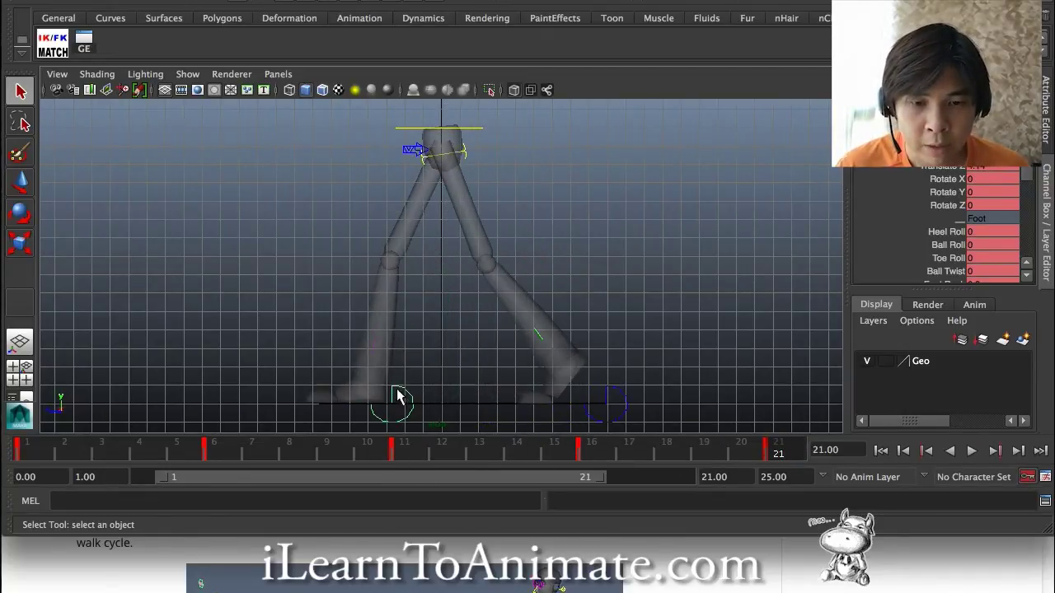
{"action": "left_click", "coordinate": [35, 445]}
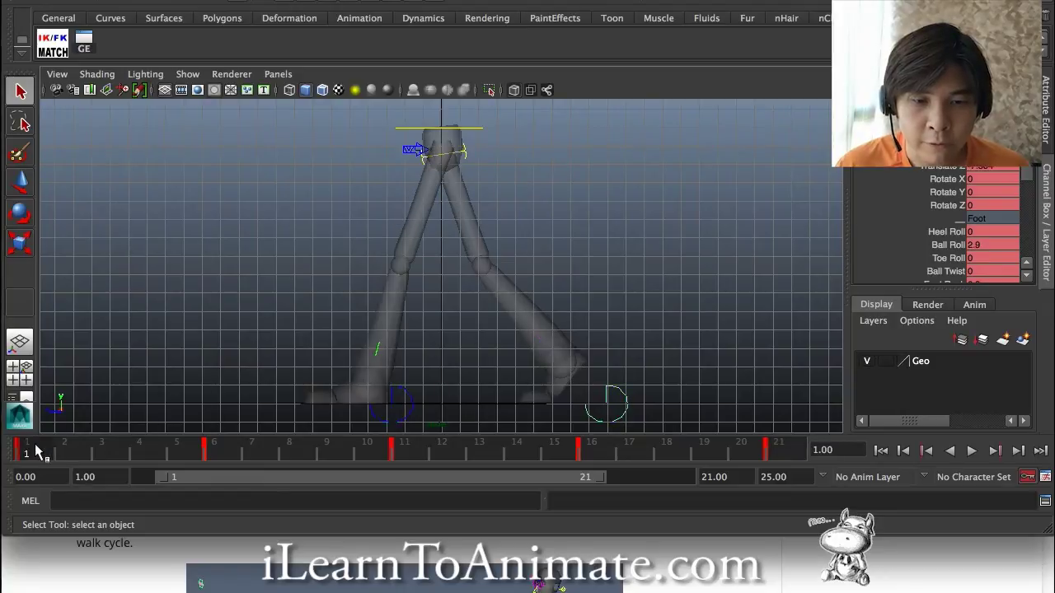
Select the blue front foot control again, scrub from frame 1 to frame 21, and play the leg animation.
{"action": "left_click", "coordinate": [300, 399]}
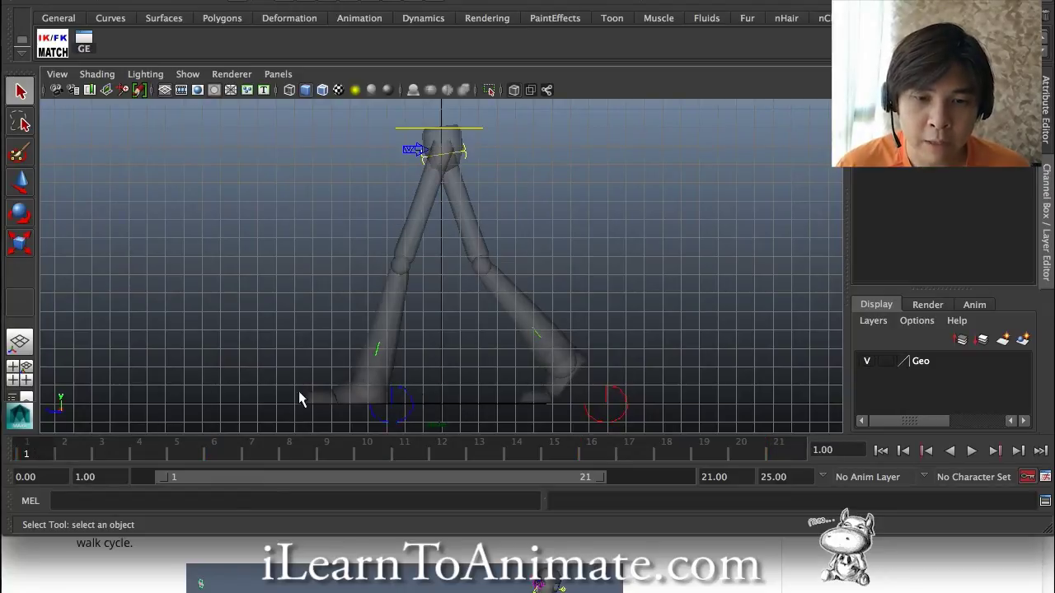
{"action": "left_click", "coordinate": [325, 410]}
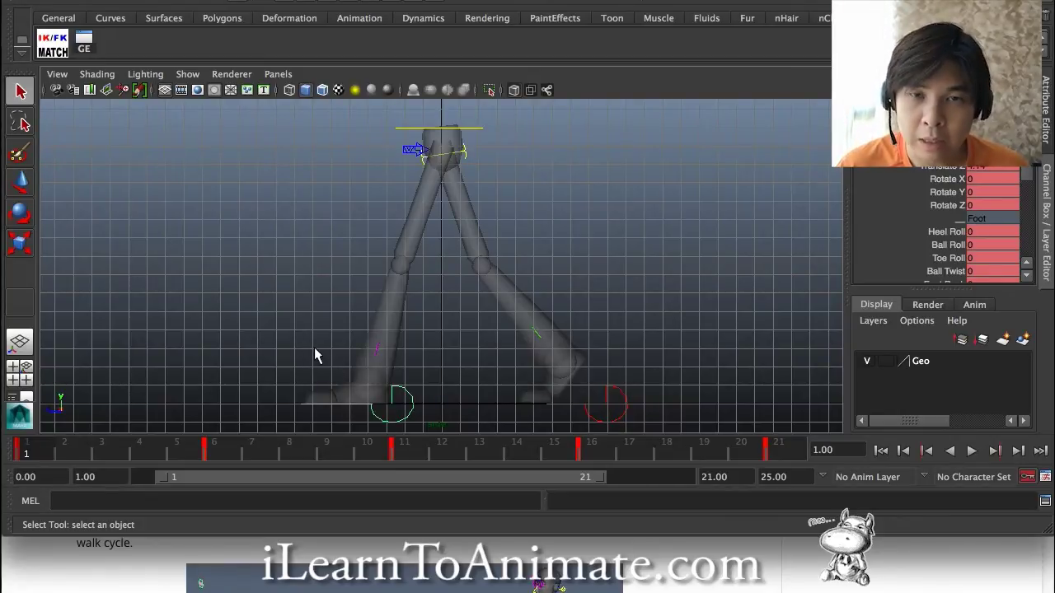
{"action": "left_click_drag", "start_coordinate": [69, 444], "coordinate": [825, 445]}
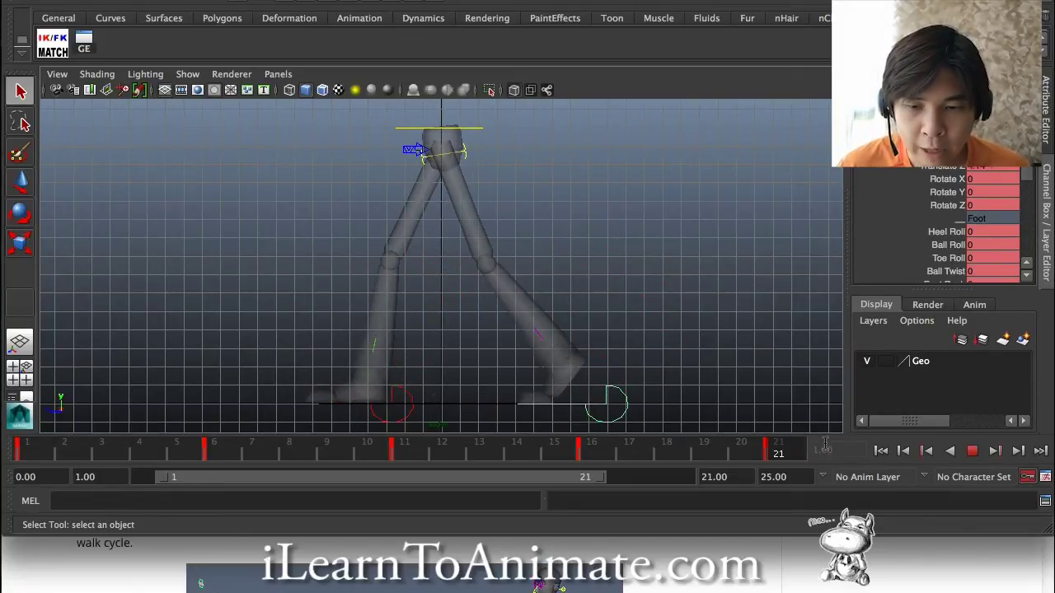
{"action": "left_click", "coordinate": [973, 451]}
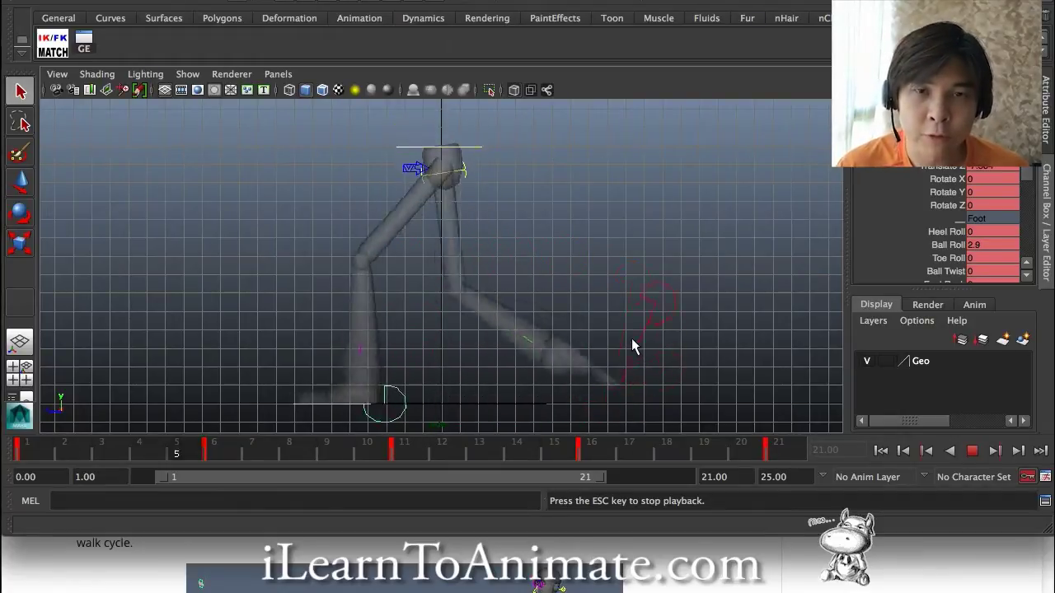
{"action": "left_click", "coordinate": [973, 452]}
Select the red foot control at frame 3, try moving it up and forward, and undo both moves.
{"action": "left_click", "coordinate": [627, 395]}
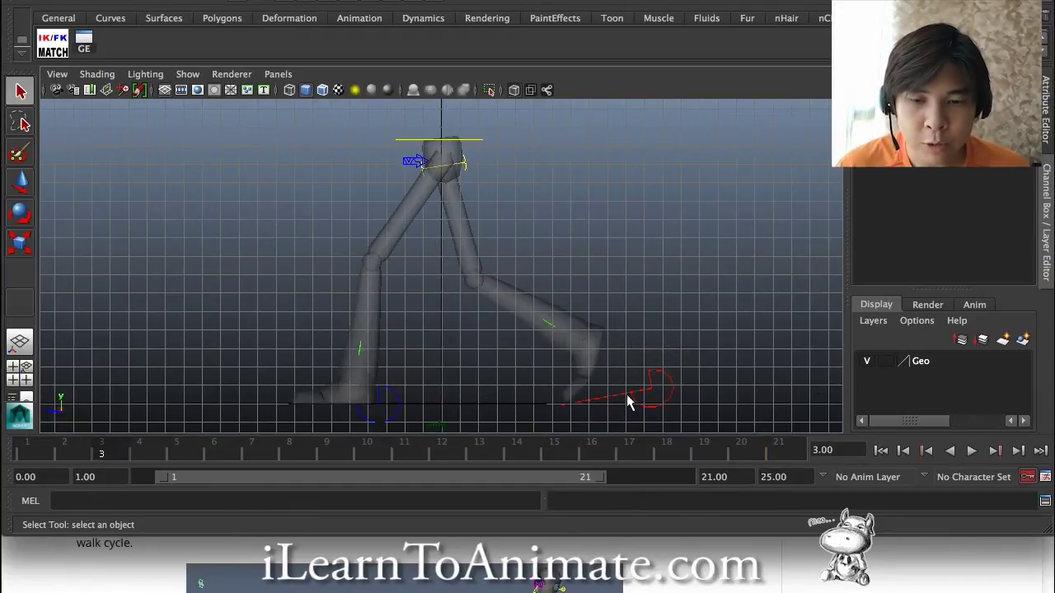
{"action": "left_click", "coordinate": [628, 395]}
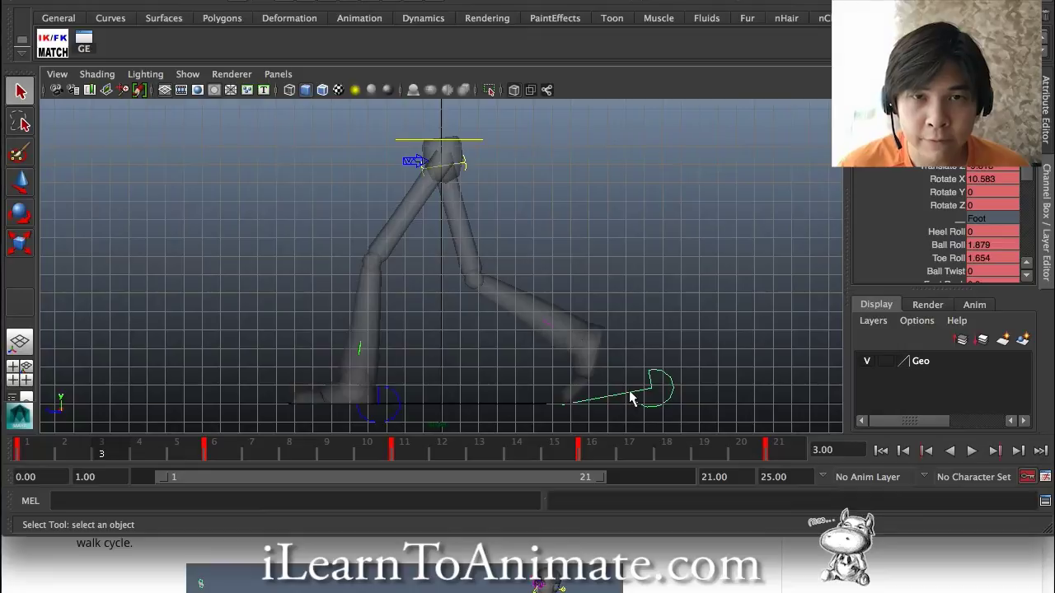
{"action": "key", "text": "w"}
{"action": "middle_click_drag", "start_coordinate": [630, 398], "coordinate": [502, 372]}
{"action": "key", "text": "ctrl+z"}
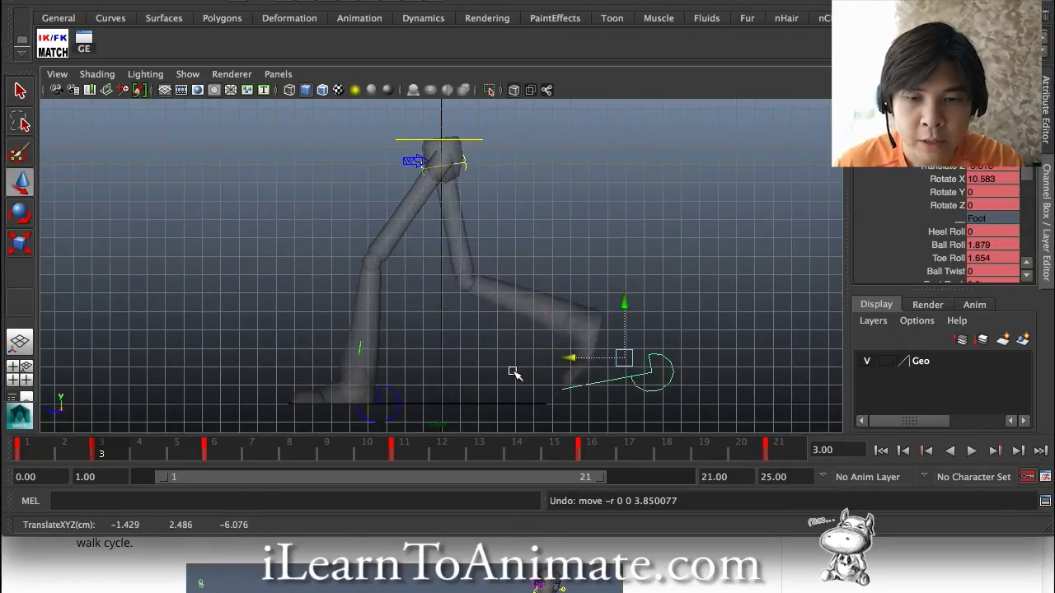
{"action": "key", "text": "ctrl+z"}
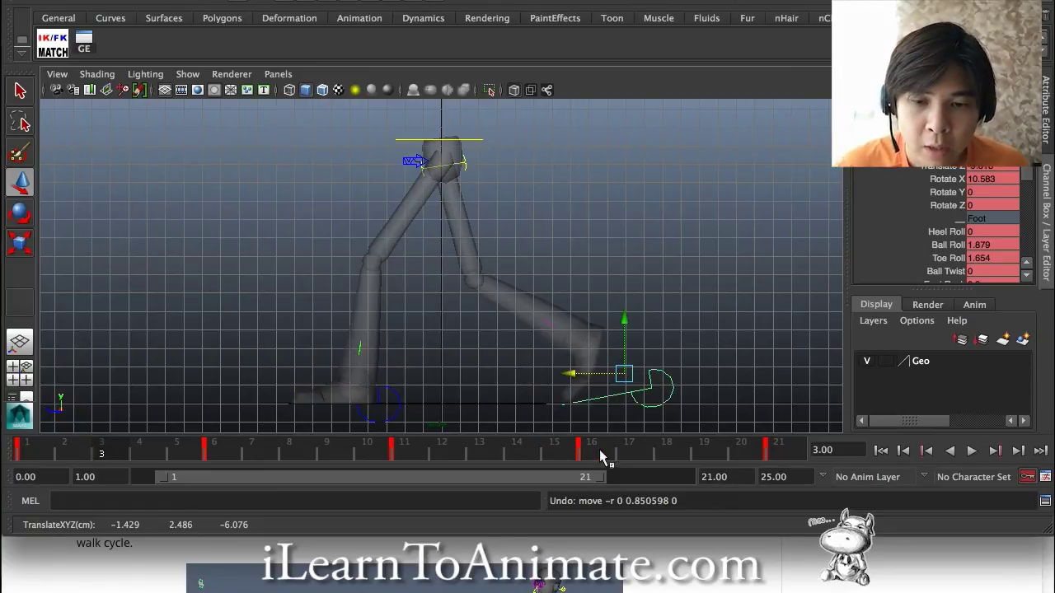
Play the leg animation, scrub through to frame 21, and select the rear foot control.
{"action": "key", "text": "alt+v"}
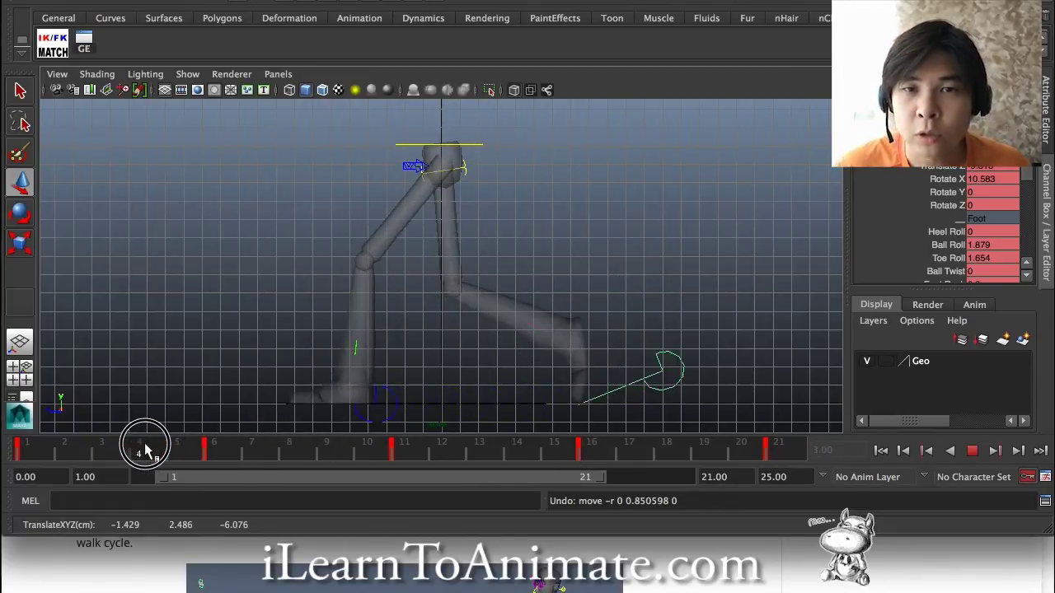
{"action": "left_click_drag", "start_coordinate": [247, 462], "coordinate": [765, 442]}
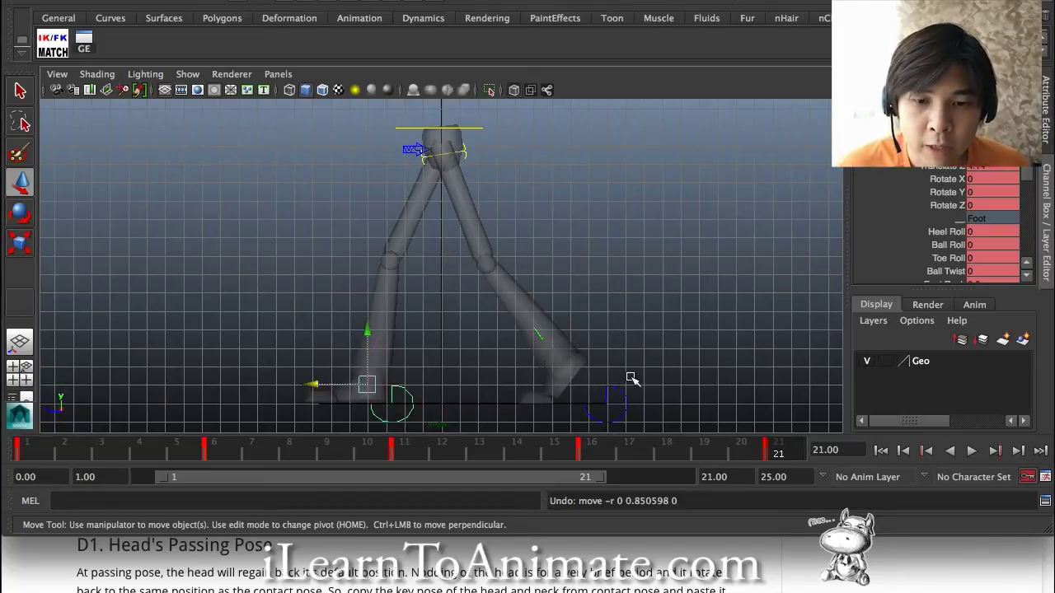
{"action": "left_click", "coordinate": [609, 388]}
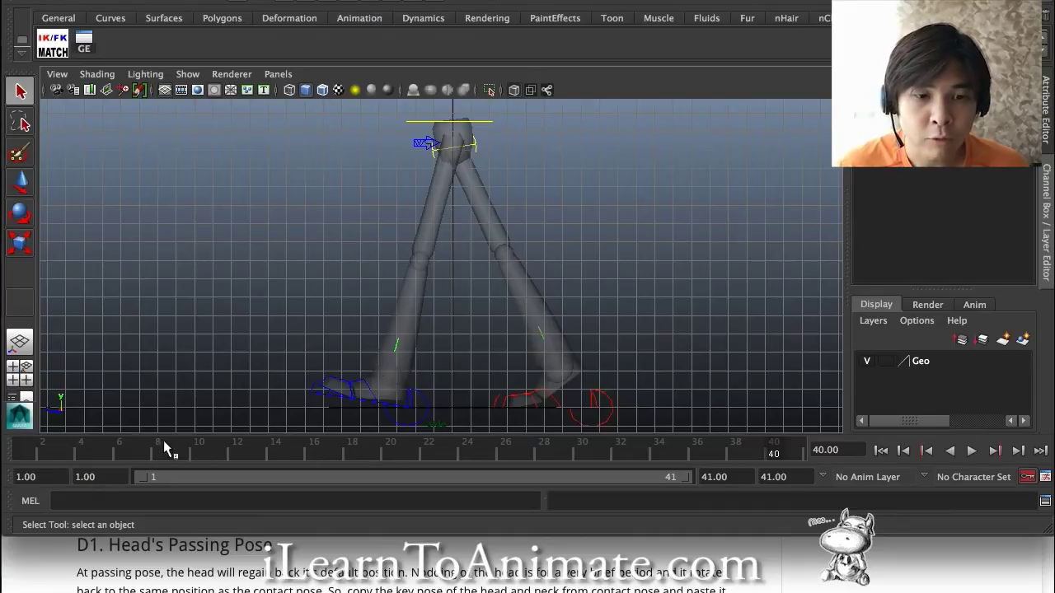
Play the 41-frame leg walk and compare its opening poses between frames 1 and 6.
{"action": "key", "text": "alt+v"}
{"action": "left_click", "coordinate": [71, 448]}
{"action": "left_click", "coordinate": [40, 445]}
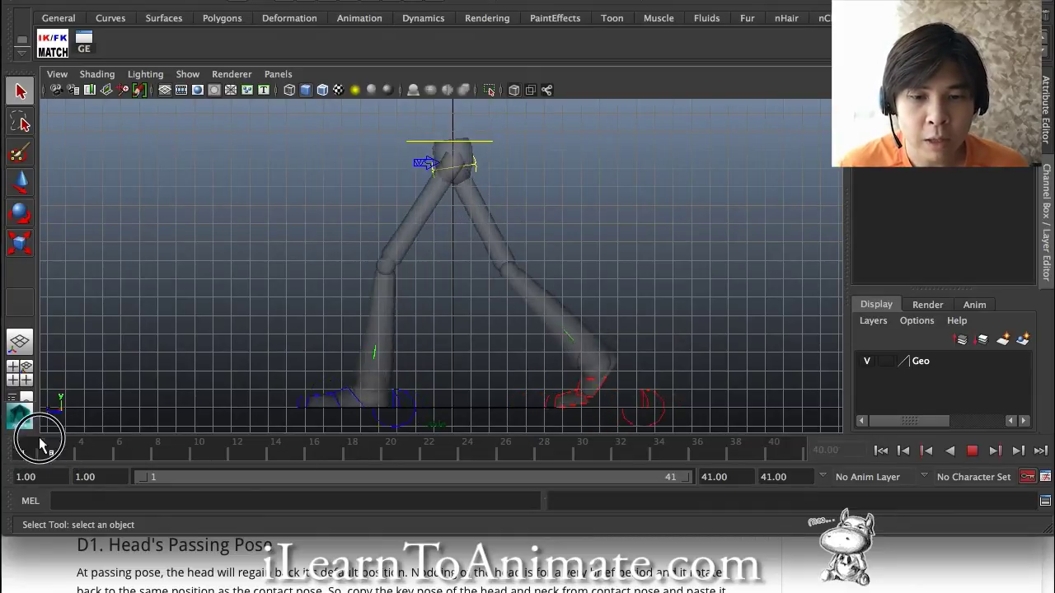
{"action": "left_click", "coordinate": [127, 445]}
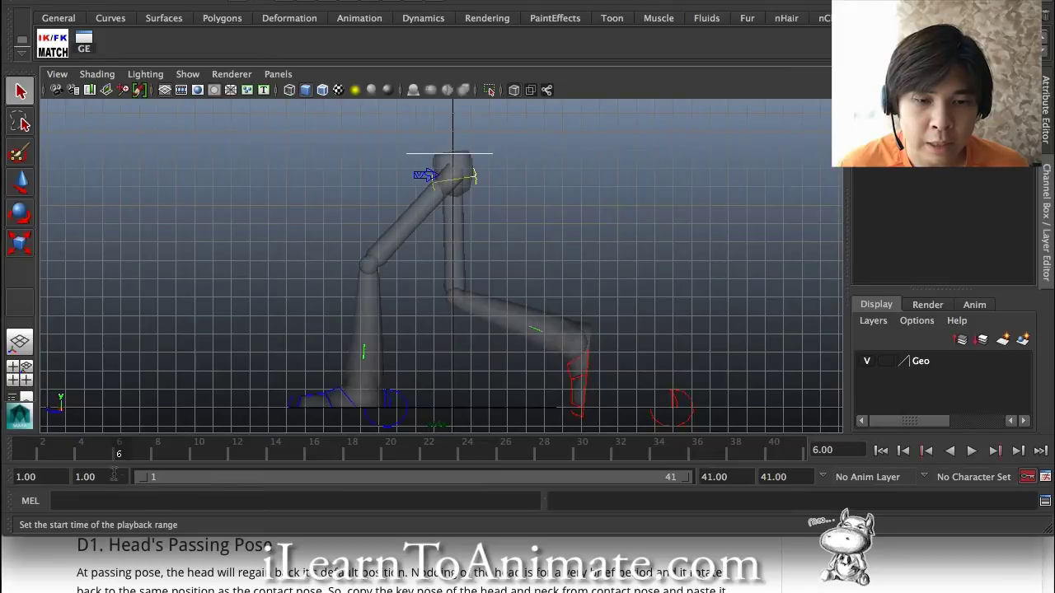
{"action": "key", "text": "alt+v"}
{"action": "left_click", "coordinate": [71, 445]}
{"action": "left_click", "coordinate": [64, 449]}
{"action": "left_click", "coordinate": [94, 454]}
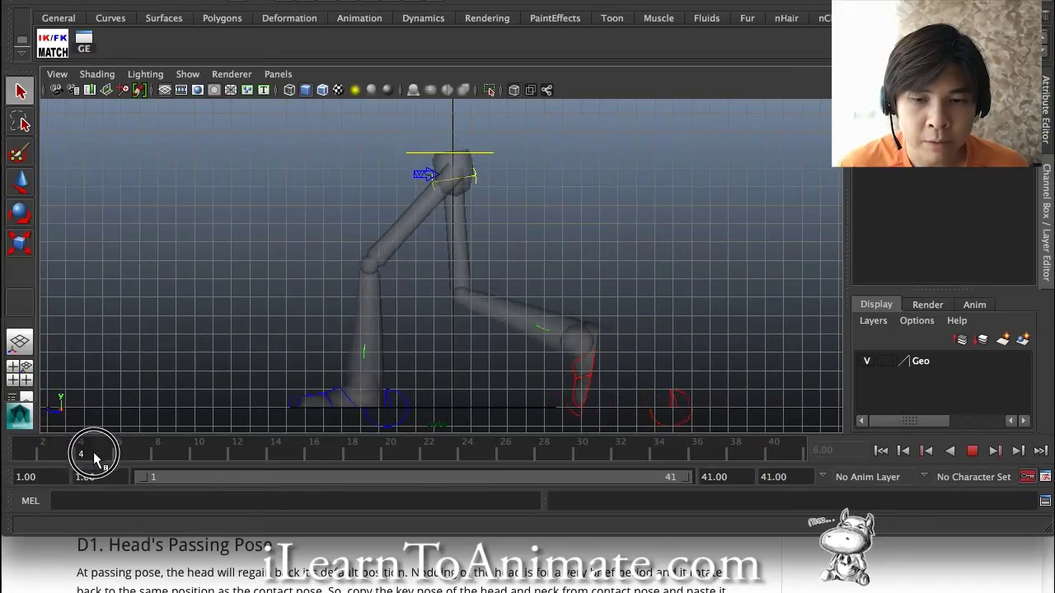
Scrub the leg walk from frame 4 through frames 12 and 20 into the second half of the cycle.
{"action": "left_click", "coordinate": [92, 465]}
{"action": "left_click_drag", "start_coordinate": [92, 465], "coordinate": [238, 470]}
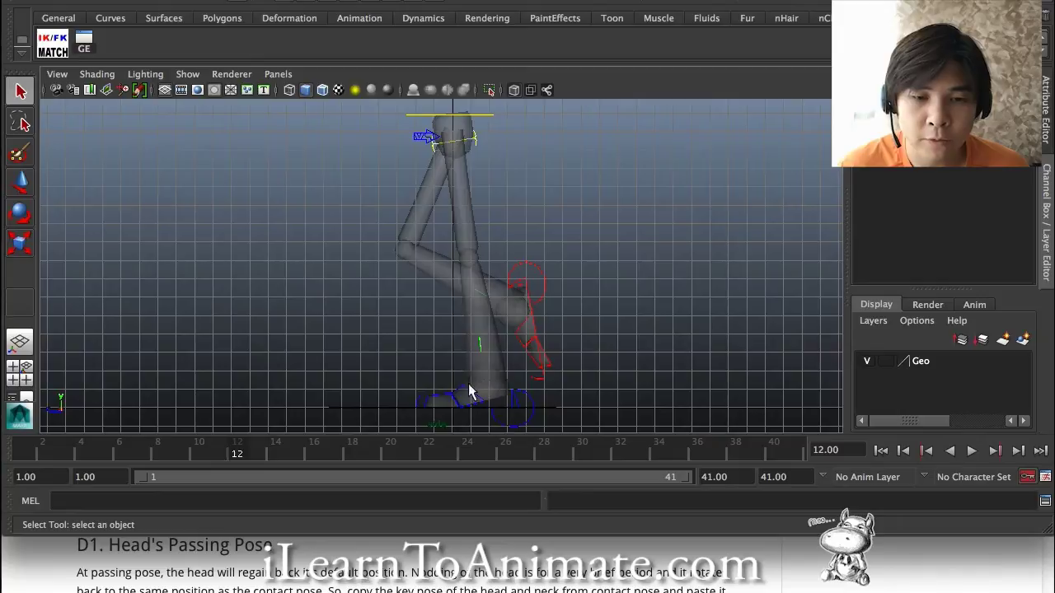
{"action": "left_click_drag", "start_coordinate": [220, 452], "coordinate": [389, 453]}
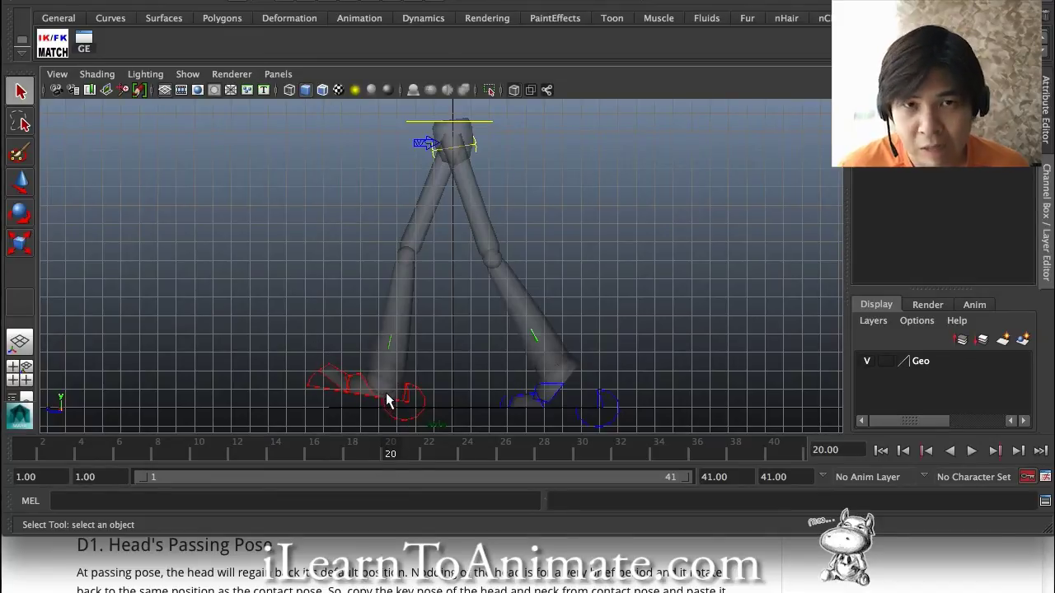
{"action": "left_click_drag", "start_coordinate": [391, 453], "coordinate": [656, 452]}
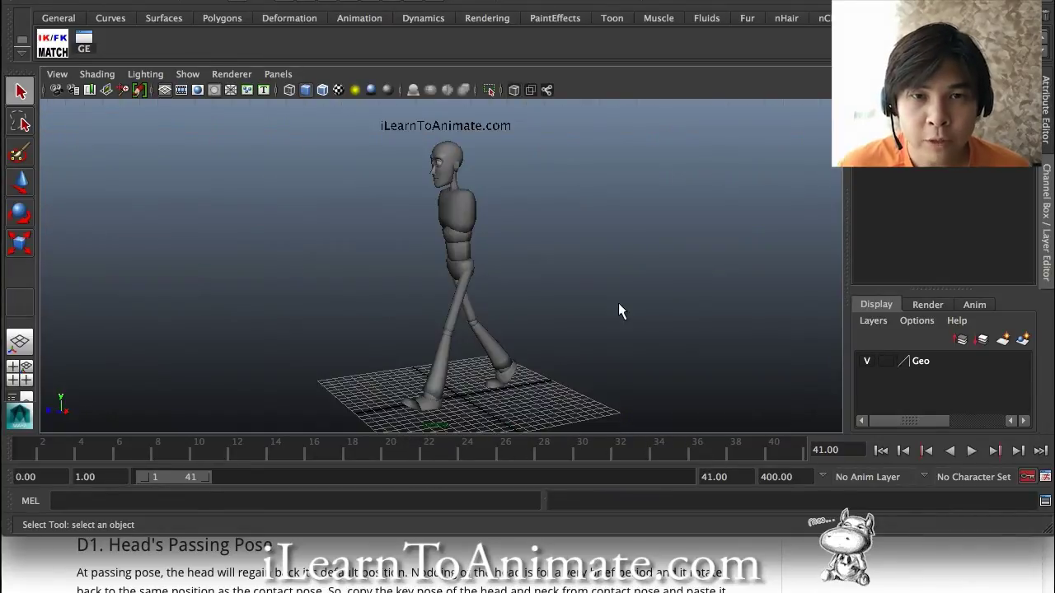
Select the full-body rig's root control at frame 1 and review its keyed poses up to frame 25.
{"action": "left_click_drag", "start_coordinate": [82, 447], "coordinate": [28, 448]}
{"action": "left_click", "coordinate": [478, 261]}
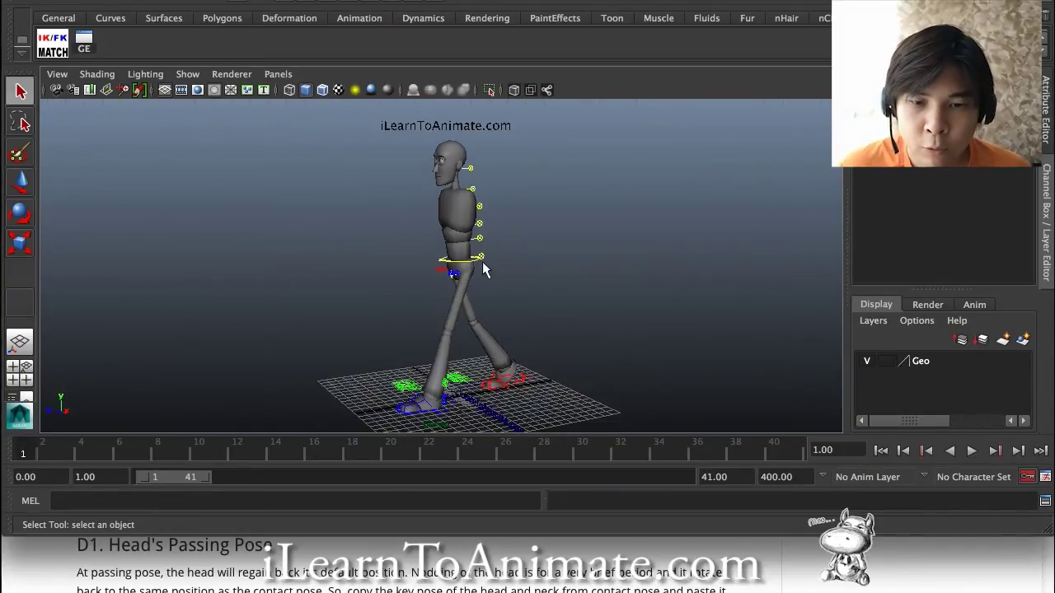
{"action": "left_click", "coordinate": [473, 267]}
{"action": "left_click", "coordinate": [469, 270]}
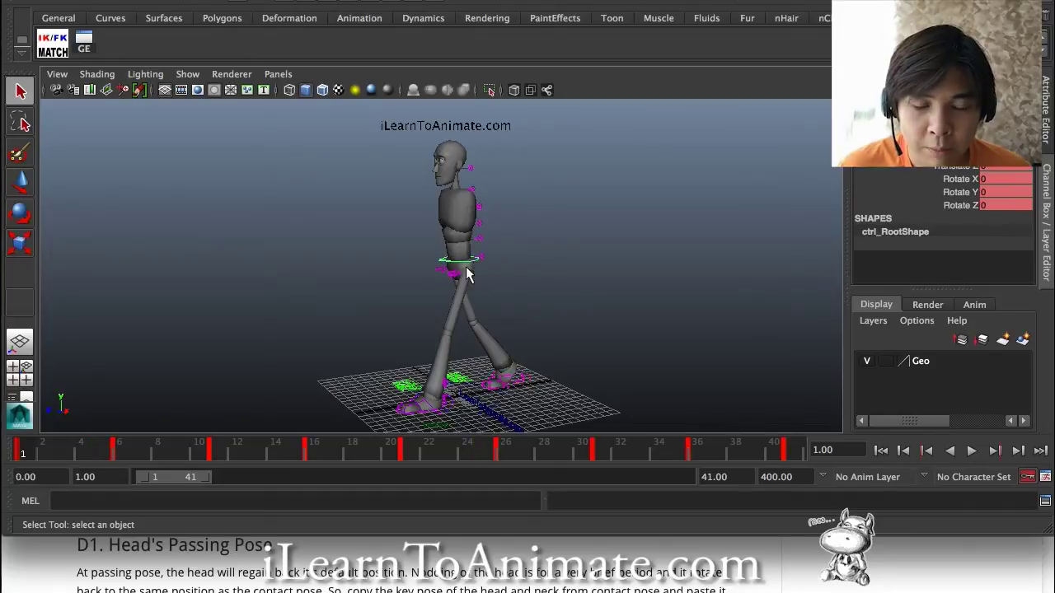
{"action": "left_click_drag", "start_coordinate": [102, 445], "coordinate": [493, 461]}
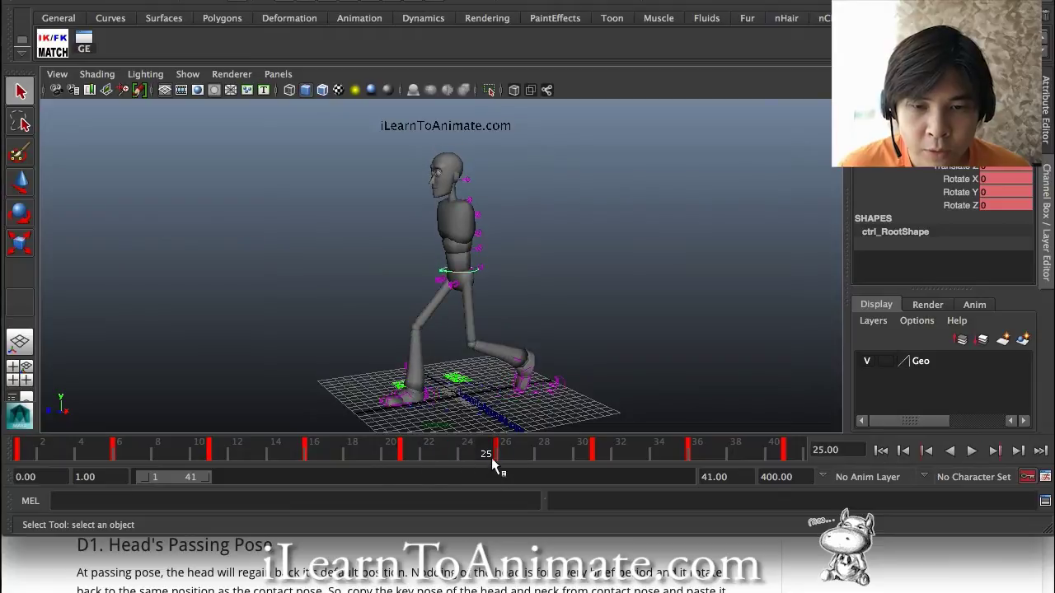
Select the FK spine controls and examine their keyed poses up to frame 13 in a closer view.
{"action": "left_click", "coordinate": [482, 254]}
{"action": "left_click_drag", "start_coordinate": [124, 447], "coordinate": [253, 455]}
{"action": "scroll", "coordinate": [519, 330], "scroll_direction": "up", "scroll_amount": 3}
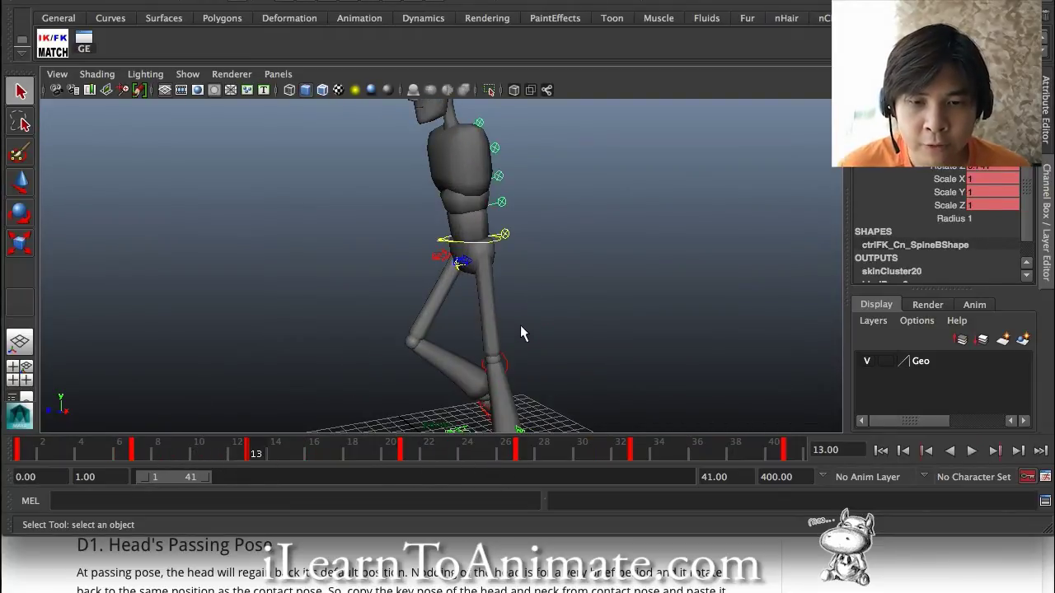
{"action": "left_click_drag", "start_coordinate": [534, 275], "coordinate": [535, 313], "text": "alt"}
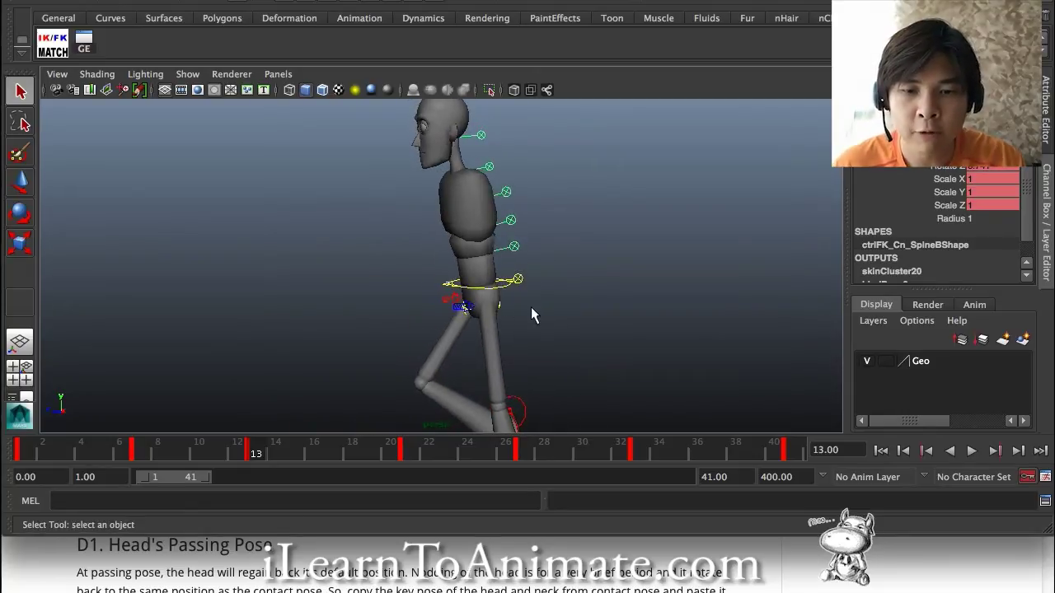
Select the root control around the waist and check its keyed poses at frames 6, 11 and 16.
{"action": "left_click", "coordinate": [459, 290]}
{"action": "left_click", "coordinate": [459, 290]}
{"action": "left_click", "coordinate": [132, 448]}
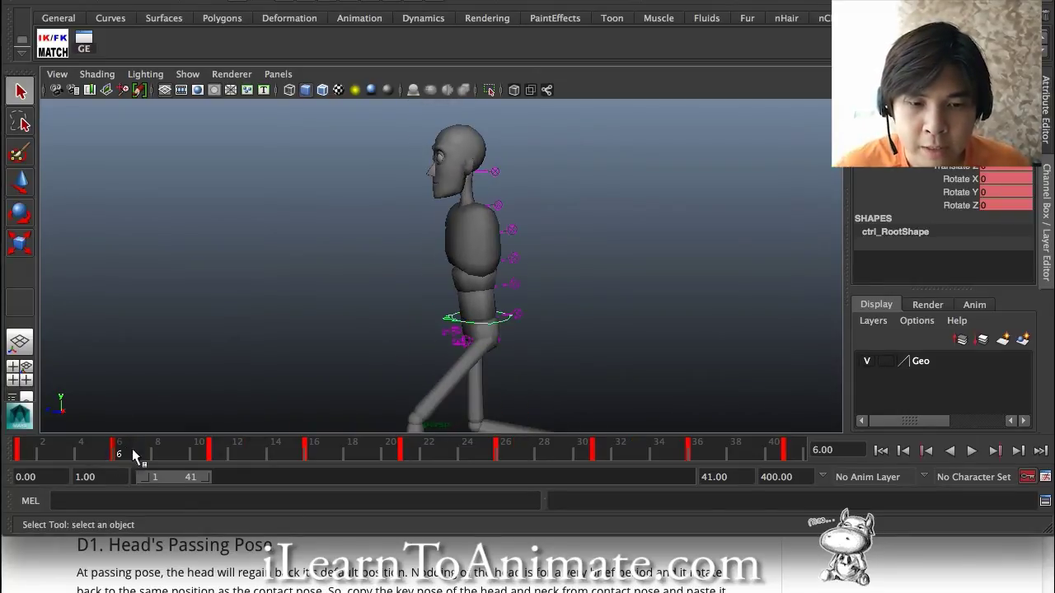
{"action": "left_click", "coordinate": [215, 452]}
{"action": "left_click", "coordinate": [318, 452]}
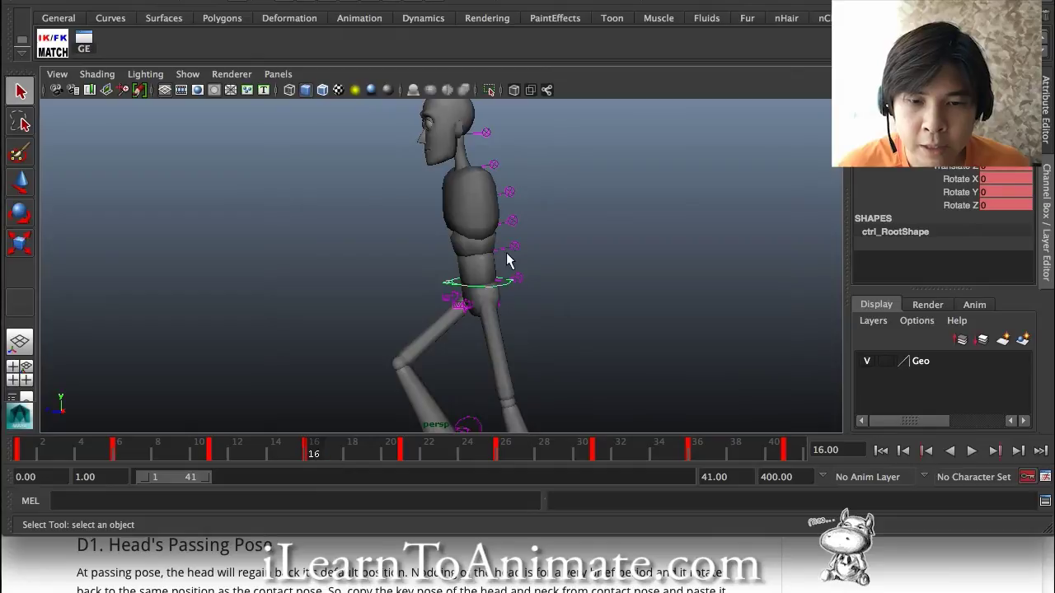
Select the second FK spine control and compare its keyed poses at frames 13 and 27 with the root control's keys.
{"action": "left_click", "coordinate": [513, 252]}
{"action": "left_click_drag", "start_coordinate": [153, 450], "coordinate": [521, 455]}
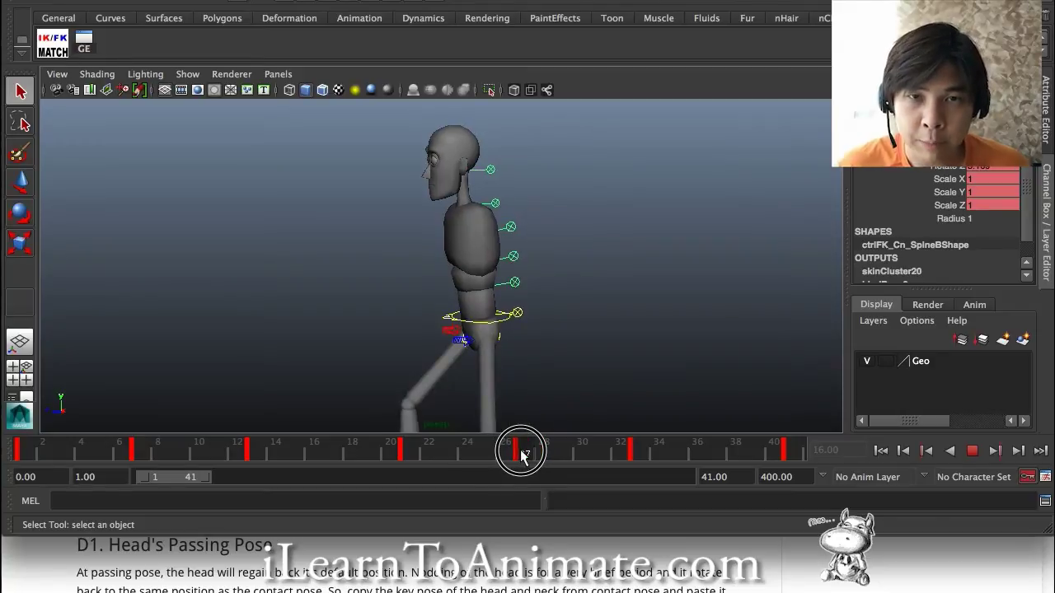
{"action": "left_click", "coordinate": [523, 454]}
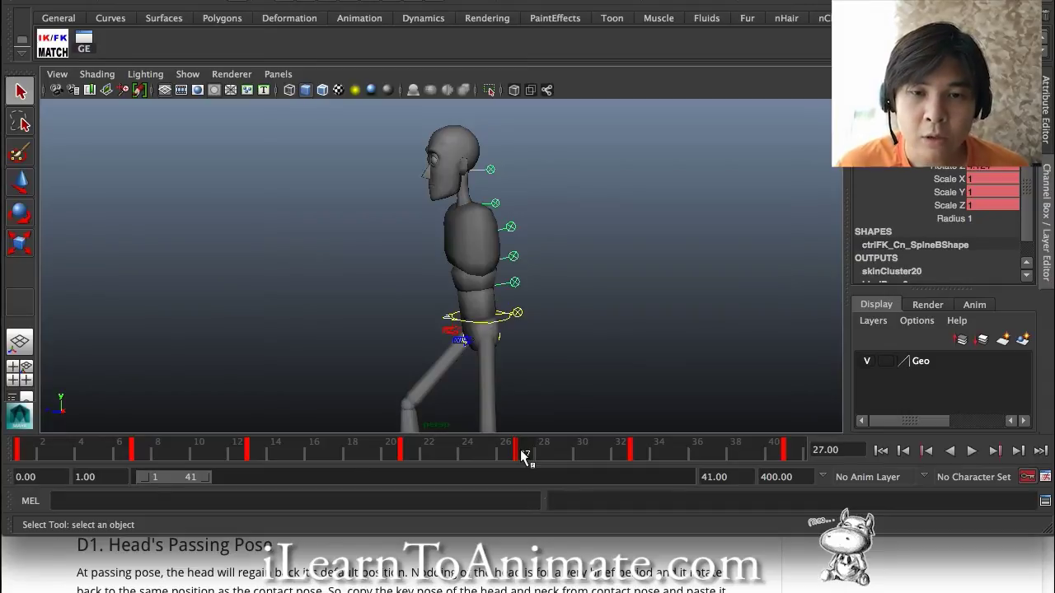
{"action": "left_click", "coordinate": [508, 322]}
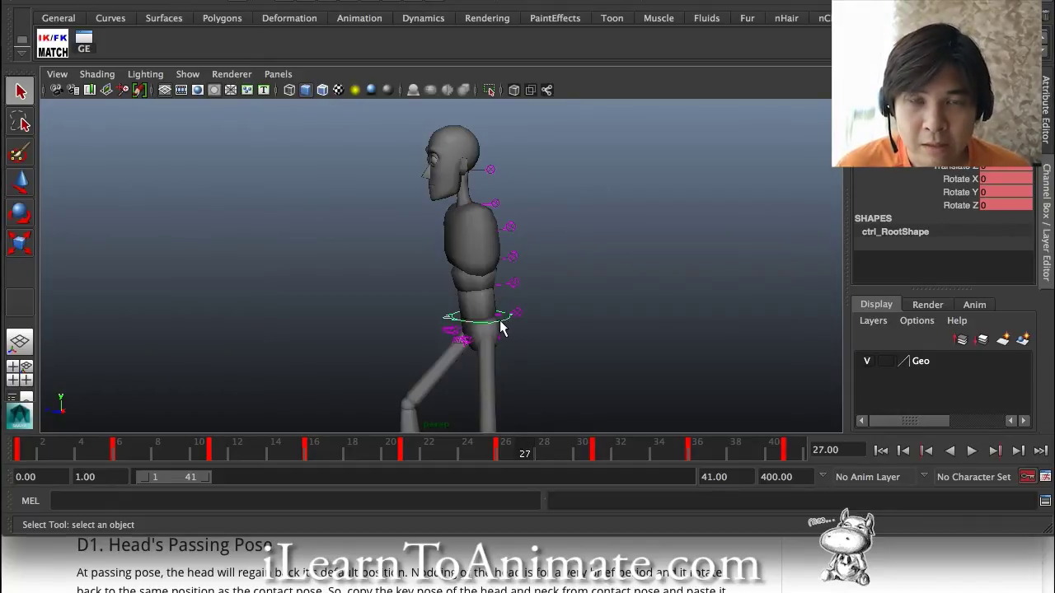
{"action": "left_click", "coordinate": [513, 283]}
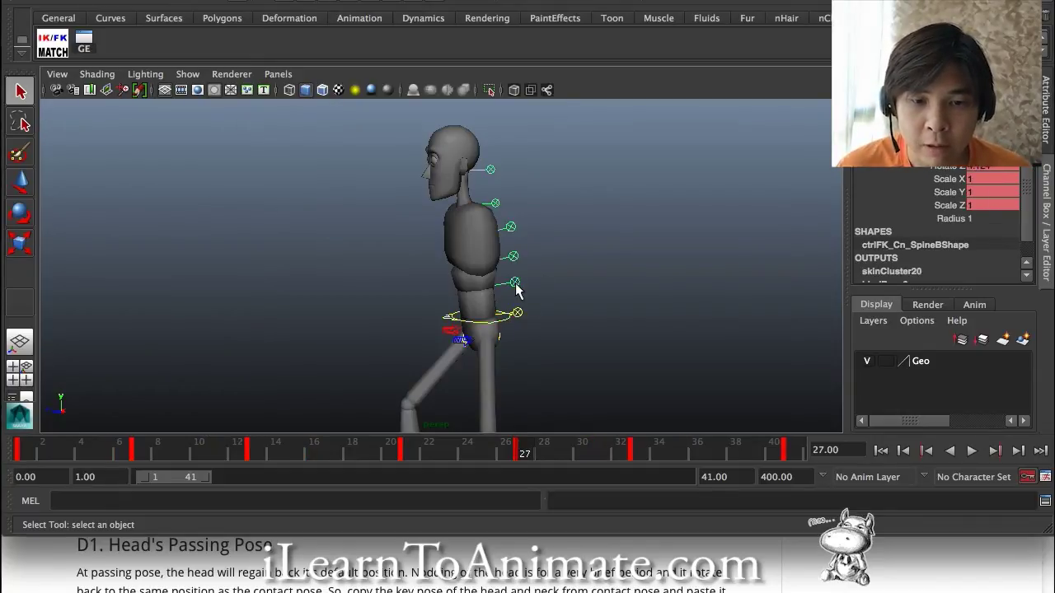
{"action": "left_click", "coordinate": [152, 445]}
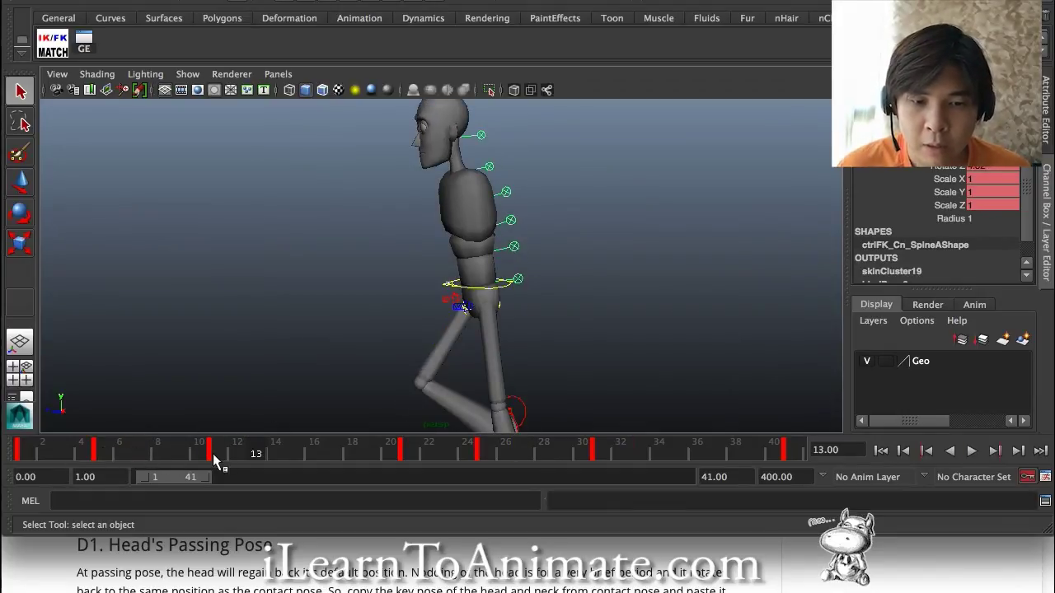
Select the middle FK spine controls, review their keyed poses through frame 41, and return to frame 13.
{"action": "left_click", "coordinate": [515, 250]}
{"action": "left_click", "coordinate": [511, 222]}
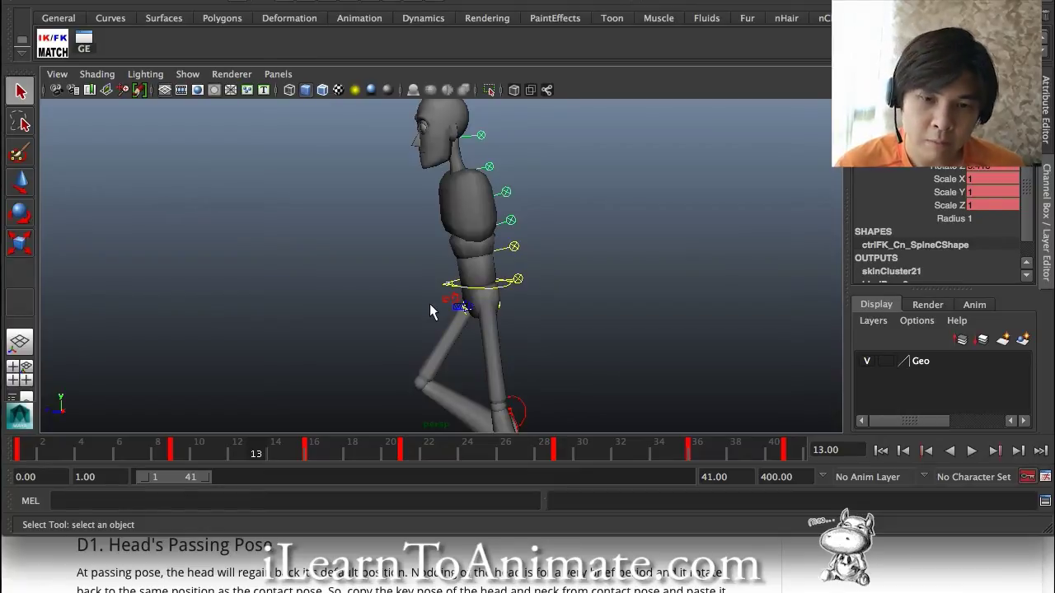
{"action": "left_click_drag", "start_coordinate": [191, 445], "coordinate": [772, 454]}
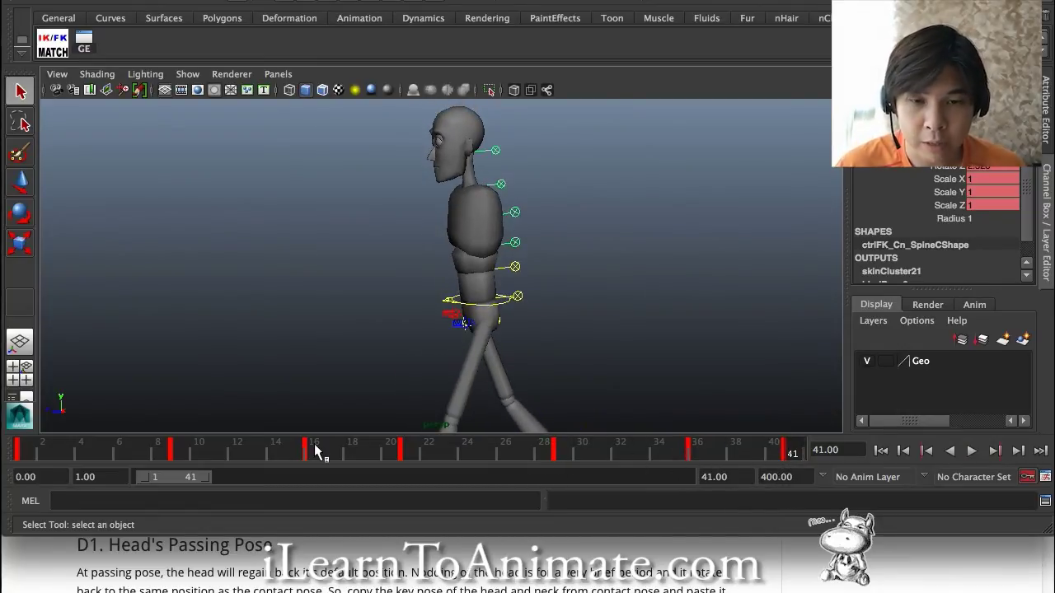
{"action": "left_click", "coordinate": [256, 450]}
Select the upper spine, neck and head controls in a closer view and scrub their keyed poses to frame 41.
{"action": "scroll", "coordinate": [574, 238], "scroll_direction": "up", "scroll_amount": 3}
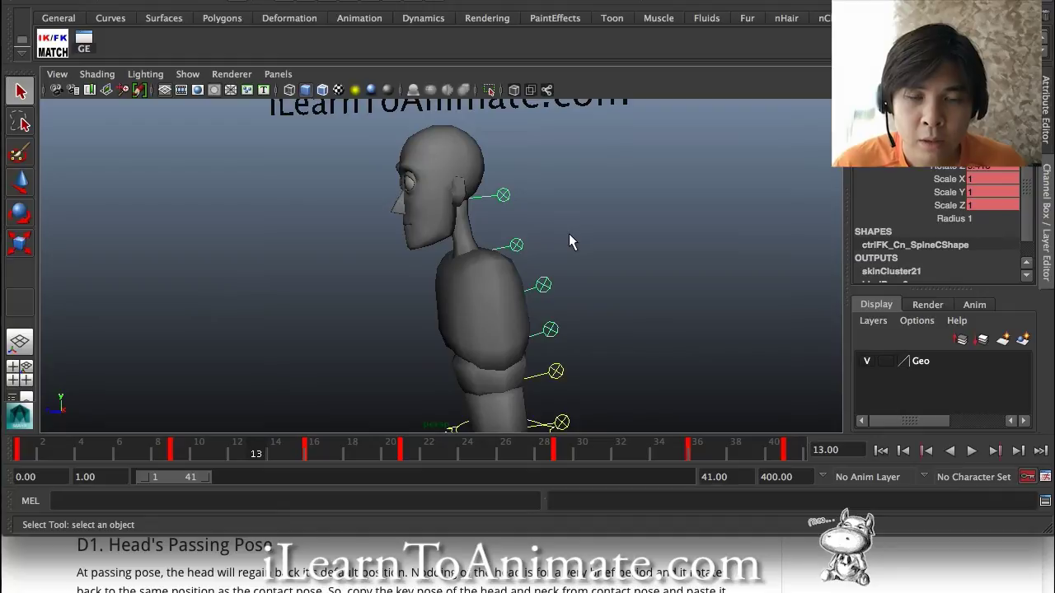
{"action": "left_click", "coordinate": [516, 246]}
{"action": "left_click", "coordinate": [541, 284]}
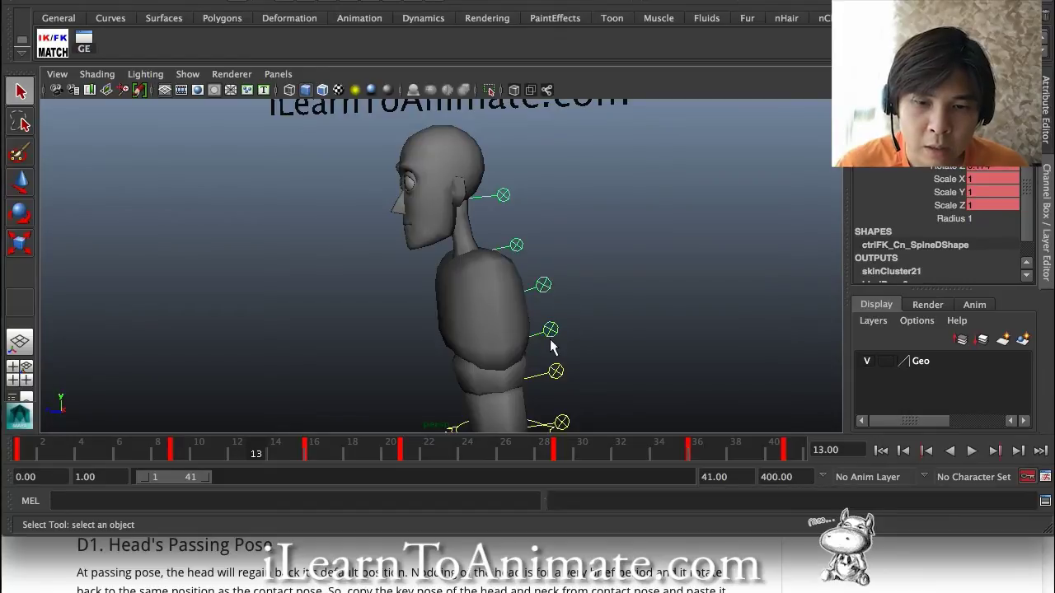
{"action": "left_click", "coordinate": [558, 372]}
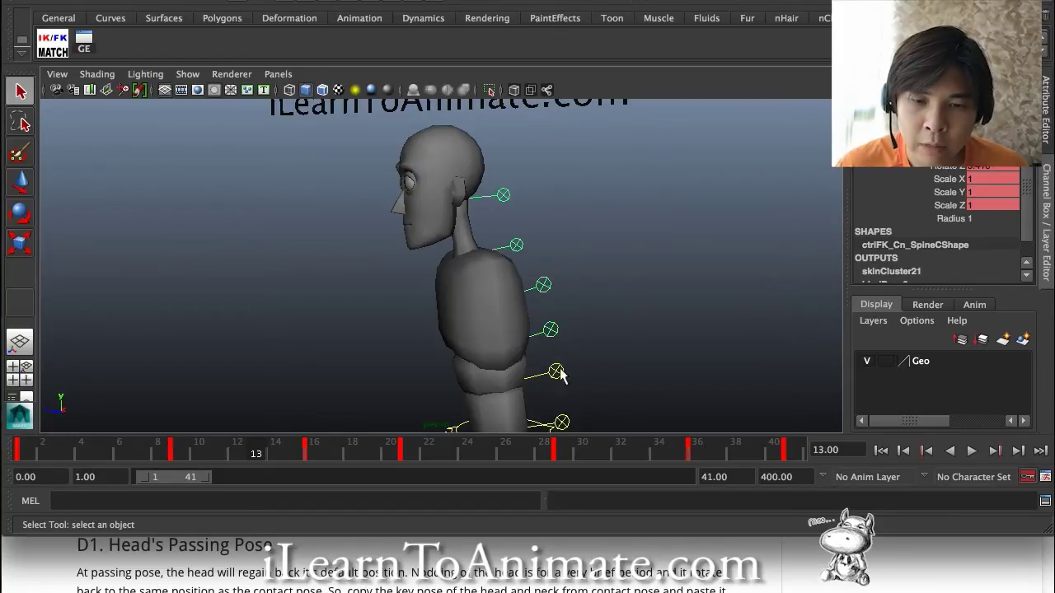
{"action": "left_click", "coordinate": [517, 246]}
{"action": "left_click", "coordinate": [504, 196]}
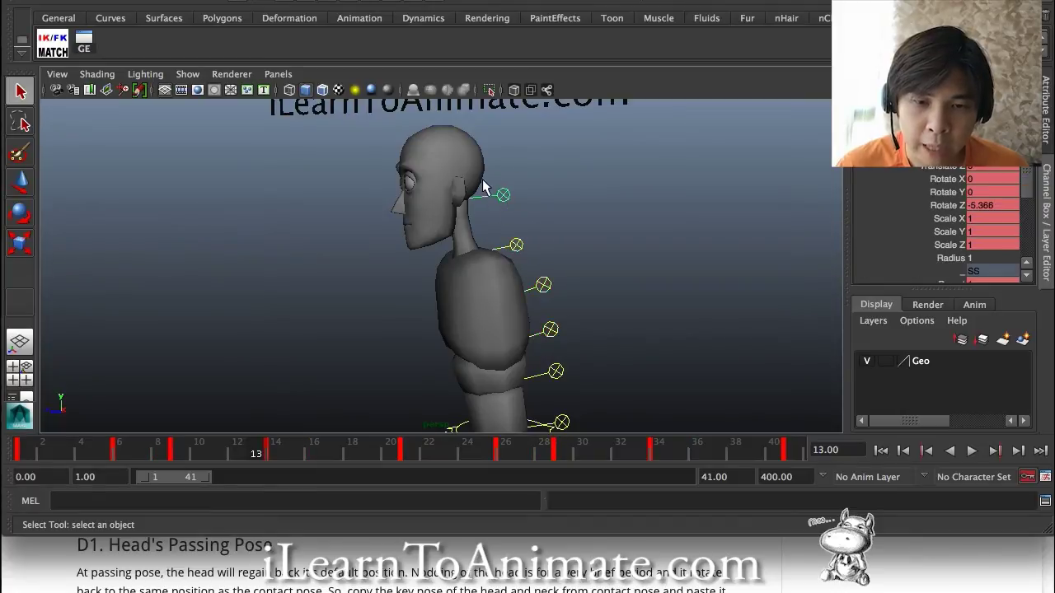
{"action": "left_click_drag", "start_coordinate": [248, 448], "coordinate": [797, 453]}
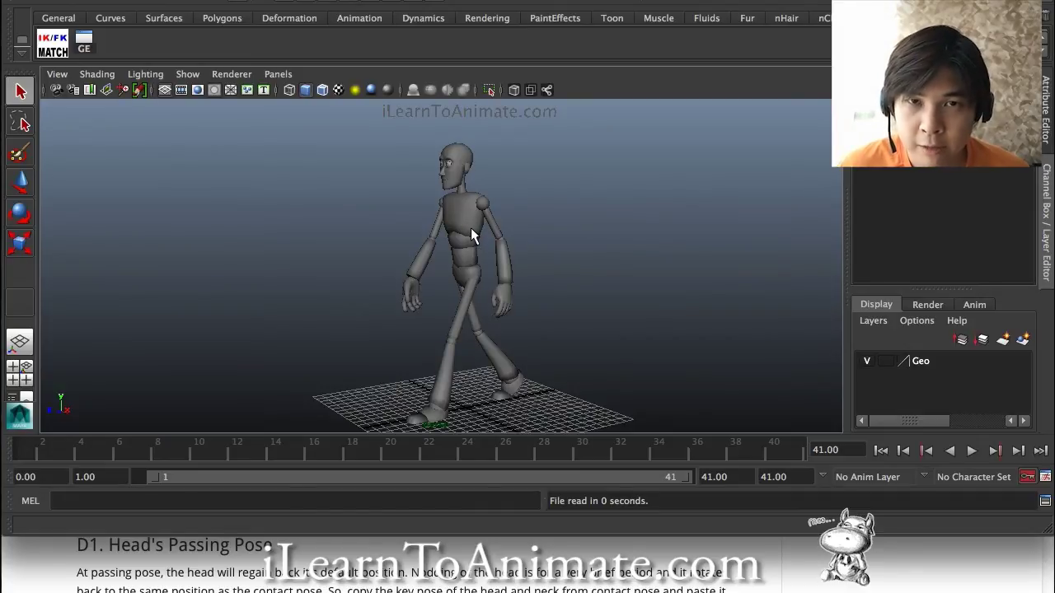
Show the NURBS curves in the perspective view and select the left upper-arm FK control.
{"action": "left_click", "coordinate": [489, 212]}
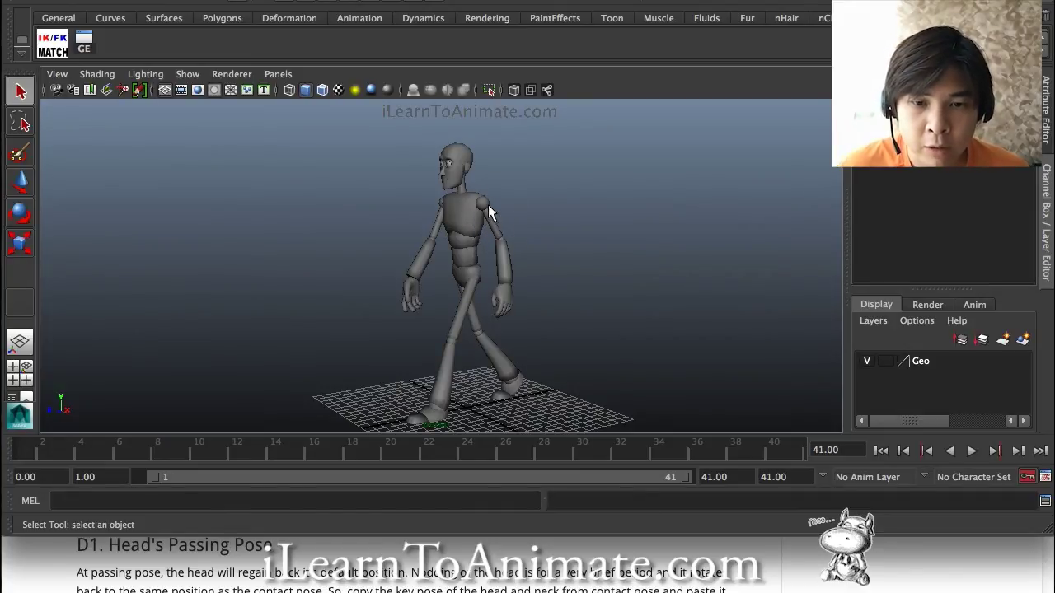
{"action": "left_click", "coordinate": [189, 73]}
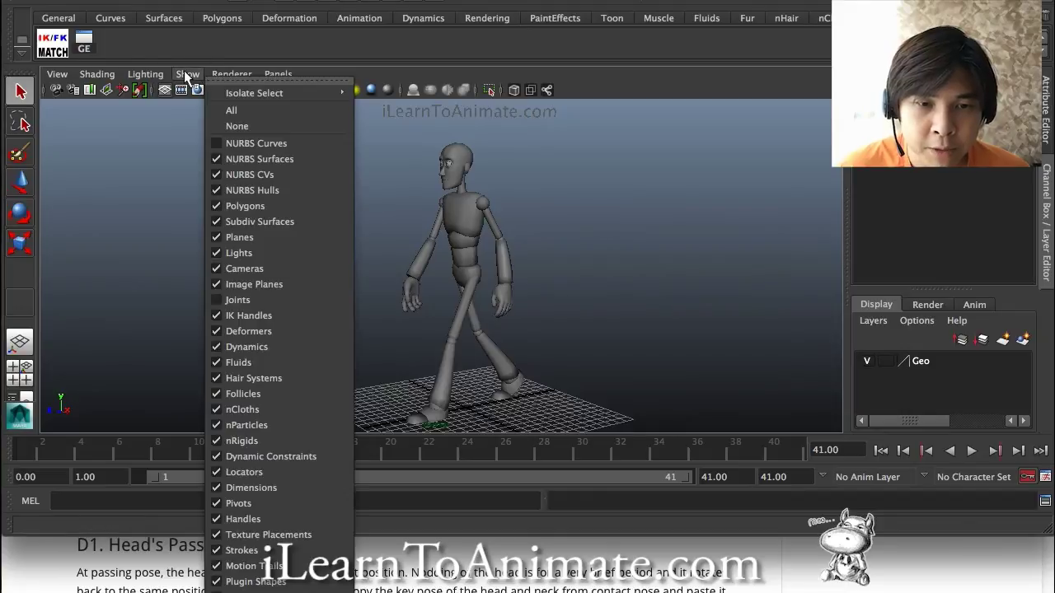
{"action": "left_click", "coordinate": [219, 144]}
{"action": "left_click_drag", "start_coordinate": [432, 247], "coordinate": [506, 257], "text": "alt"}
{"action": "right_click_drag", "start_coordinate": [507, 257], "coordinate": [520, 170], "text": "alt"}
{"action": "left_click_drag", "start_coordinate": [520, 170], "coordinate": [459, 257], "text": "alt"}
{"action": "left_click", "coordinate": [492, 214]}
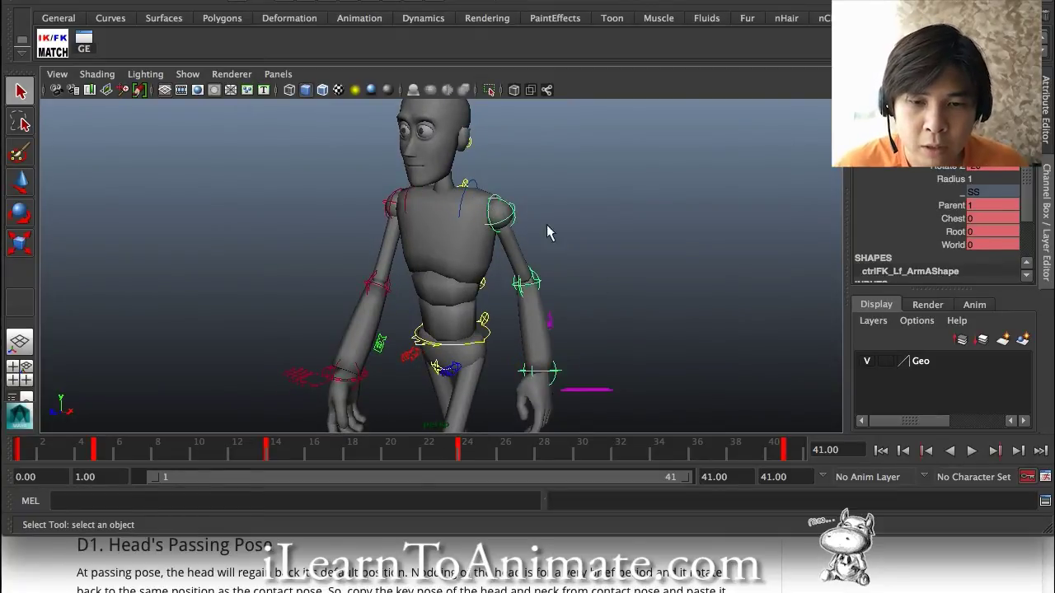
Check the left upper-arm control's keyed poses at frames 18 and 5 from the character's side.
{"action": "left_click_drag", "start_coordinate": [578, 248], "coordinate": [501, 252], "text": "alt"}
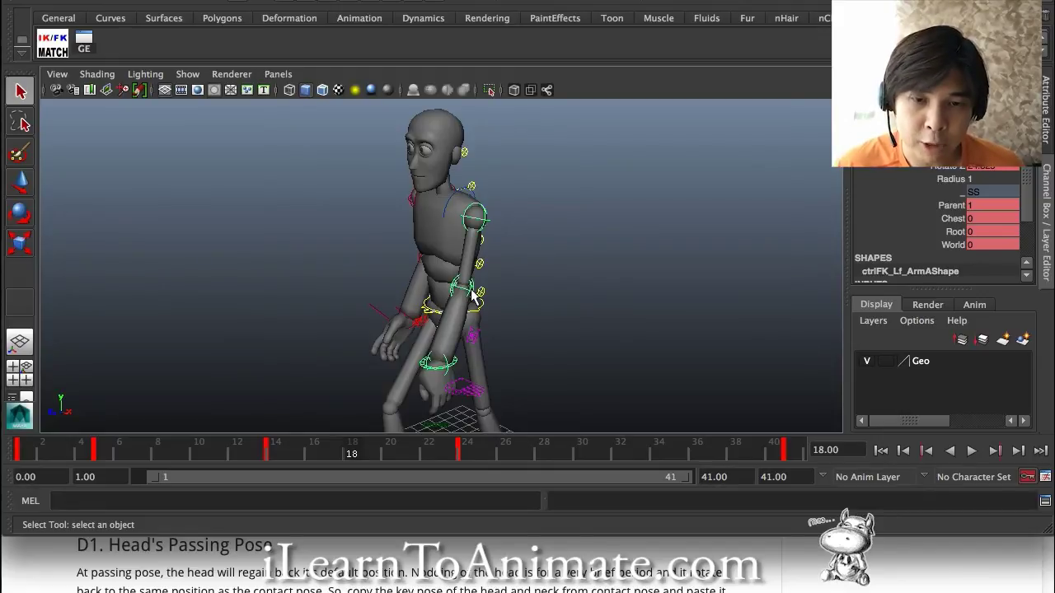
{"action": "left_click", "coordinate": [474, 298]}
{"action": "left_click", "coordinate": [482, 220]}
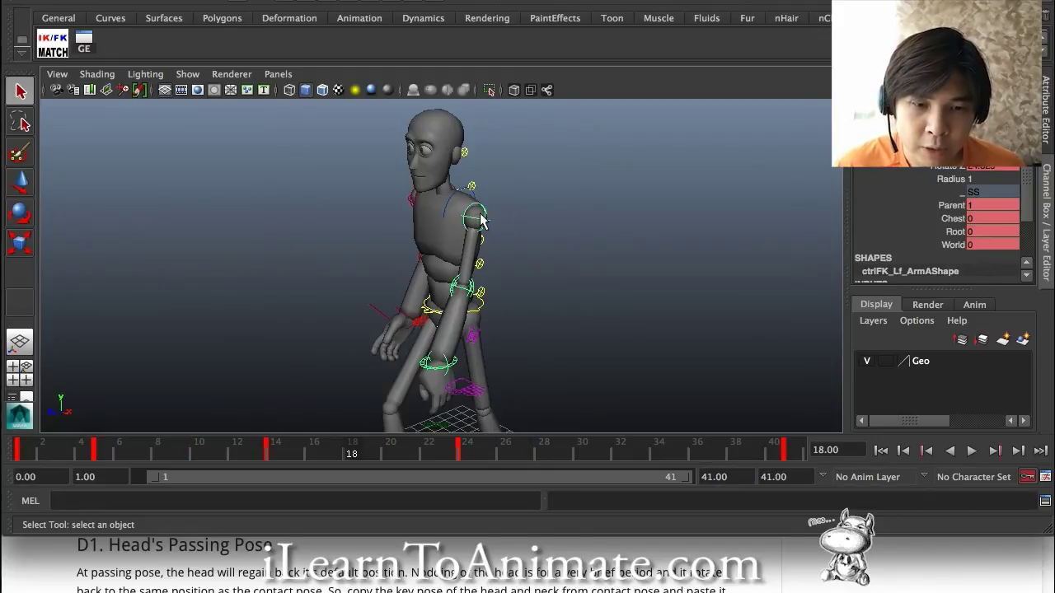
{"action": "left_click", "coordinate": [107, 445]}
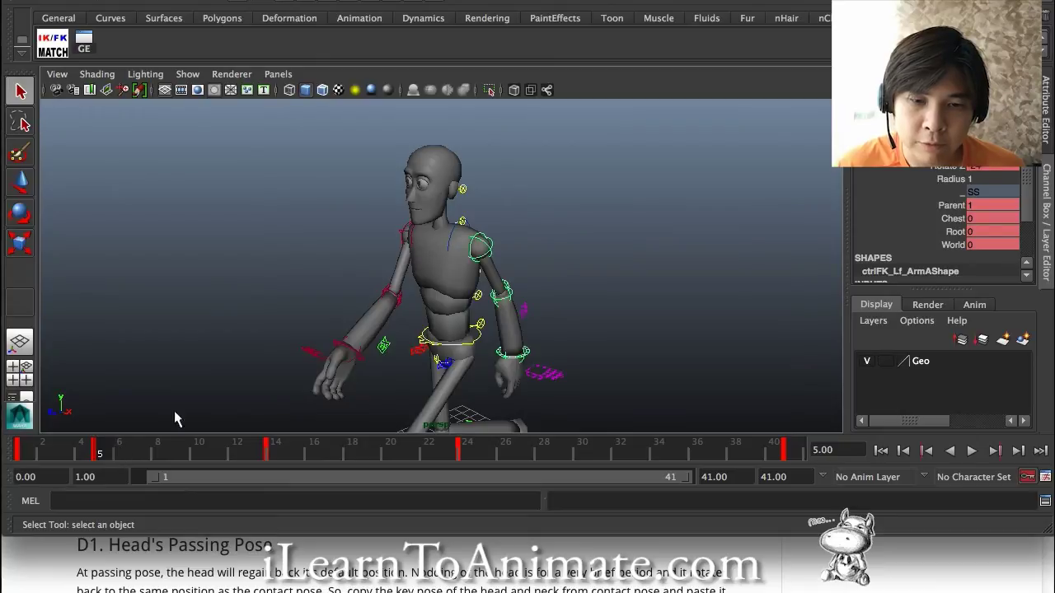
Select the left elbow and wrist FK controls and compare their keyed poses up to frame 16.
{"action": "left_click", "coordinate": [506, 293]}
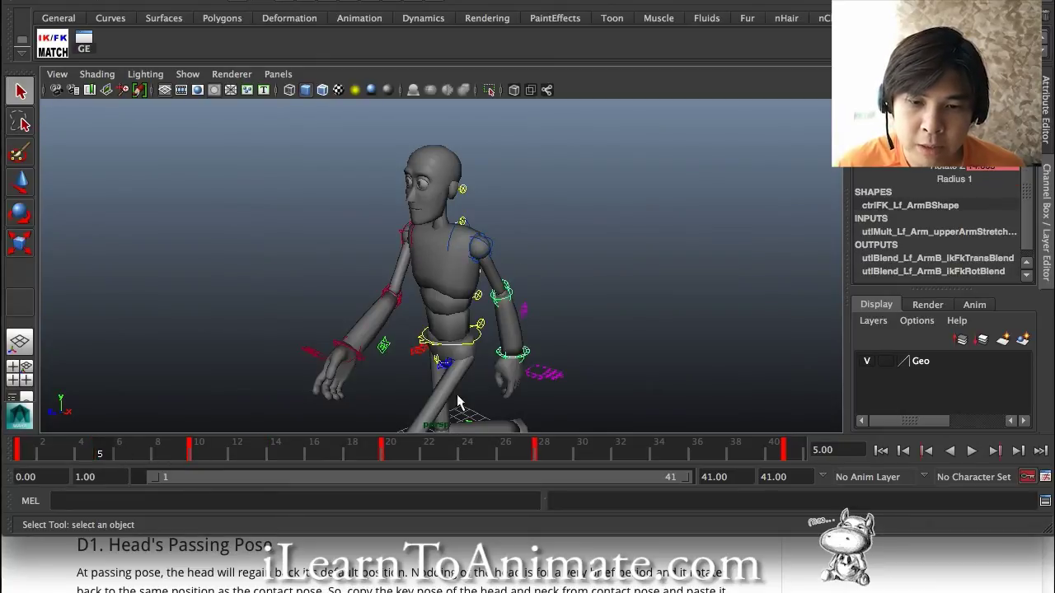
{"action": "left_click", "coordinate": [529, 356]}
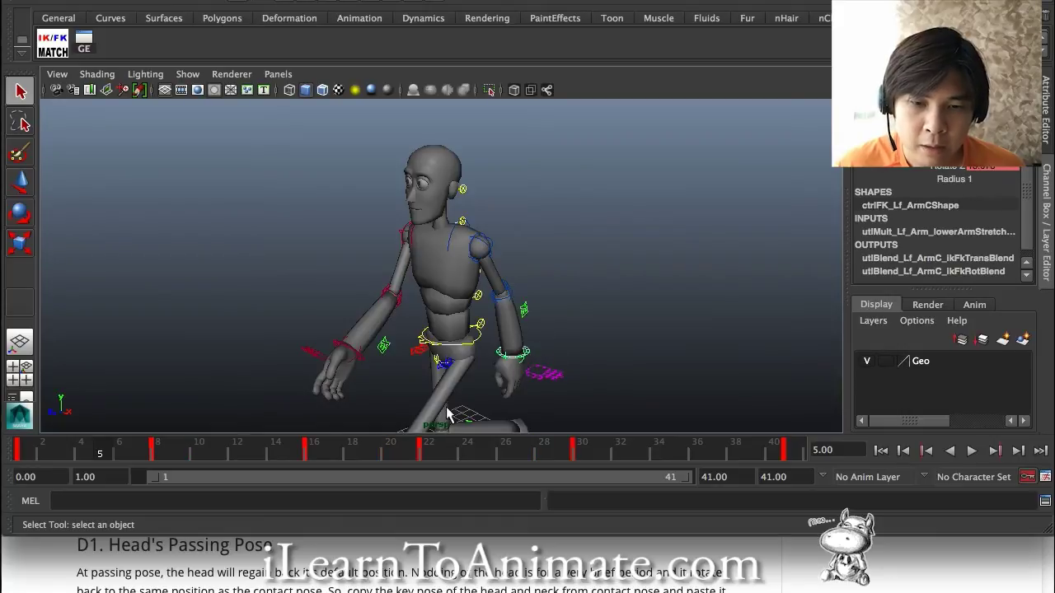
{"action": "left_click_drag", "start_coordinate": [169, 451], "coordinate": [317, 454]}
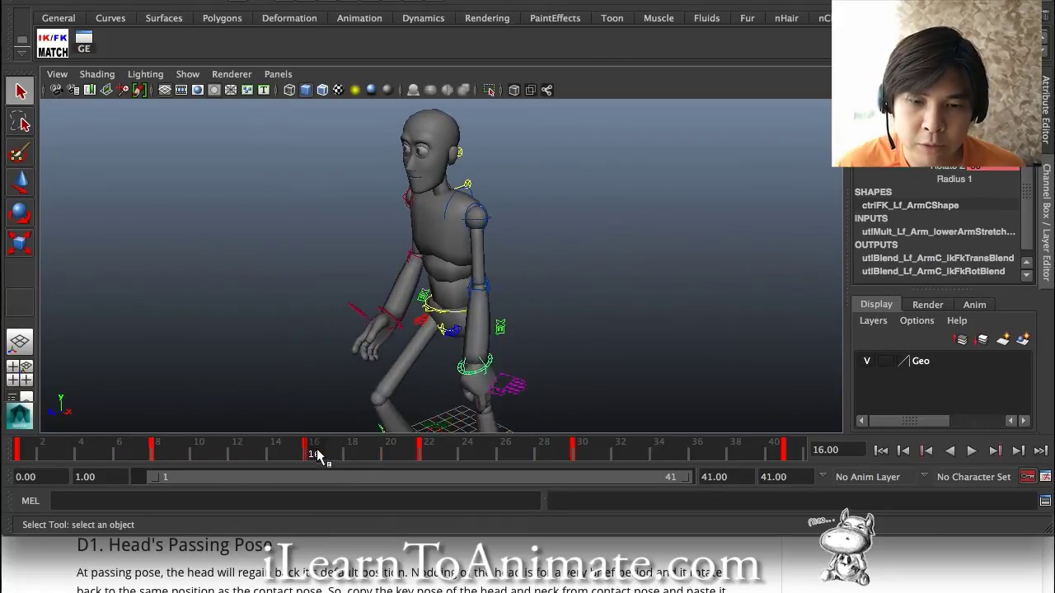
{"action": "left_click", "coordinate": [490, 290]}
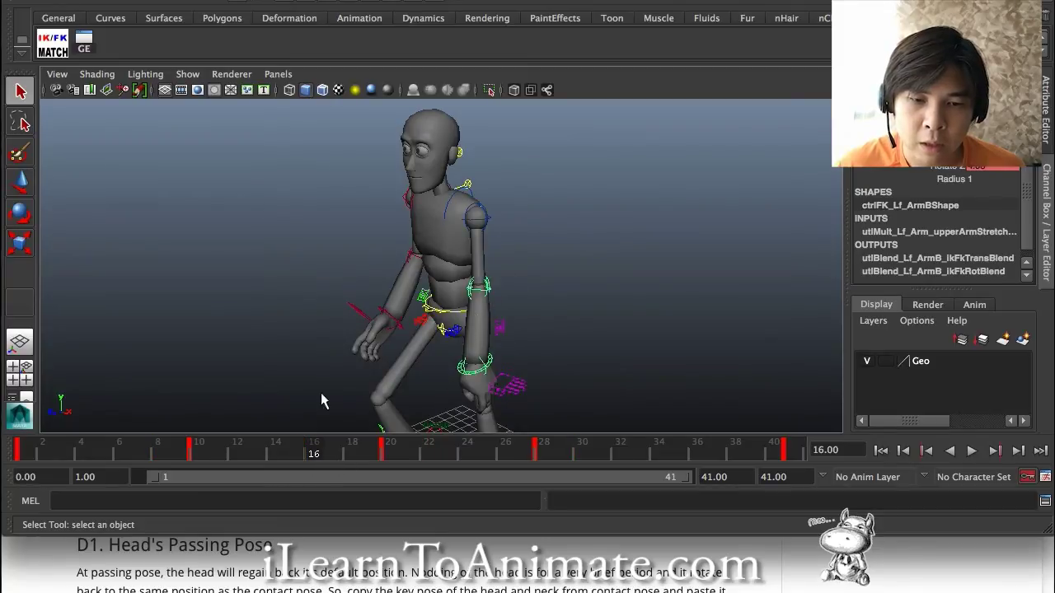
{"action": "left_click", "coordinate": [207, 453]}
Reselect the left upper-arm control, scrub its poses to frame 41, and inspect the arm swing from the front back to frame 3.
{"action": "left_click", "coordinate": [478, 239]}
{"action": "left_click_drag", "start_coordinate": [96, 456], "coordinate": [796, 452]}
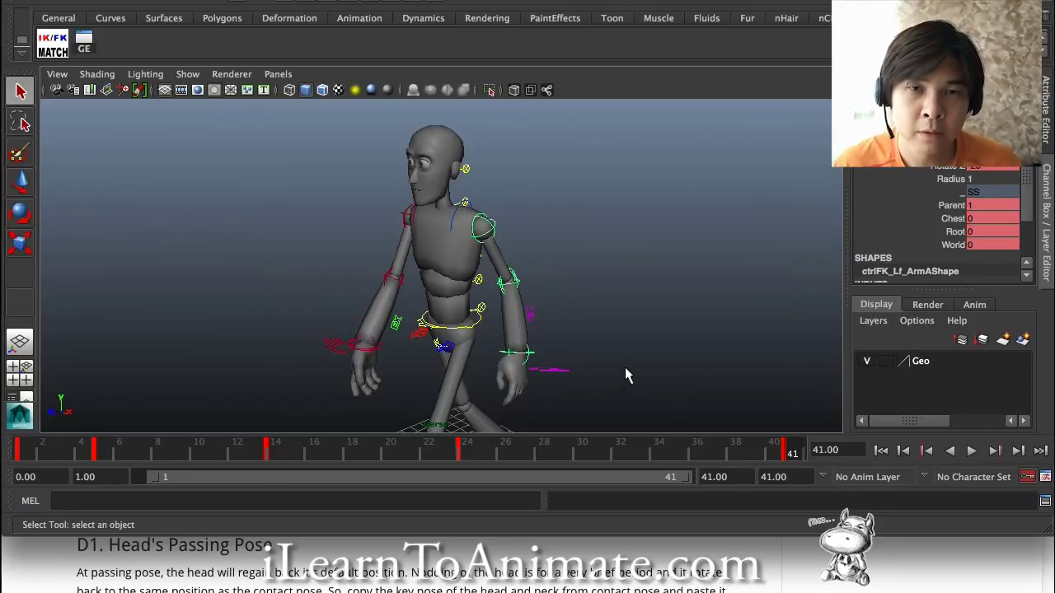
{"action": "scroll", "coordinate": [615, 349], "scroll_direction": "down", "scroll_amount": 2}
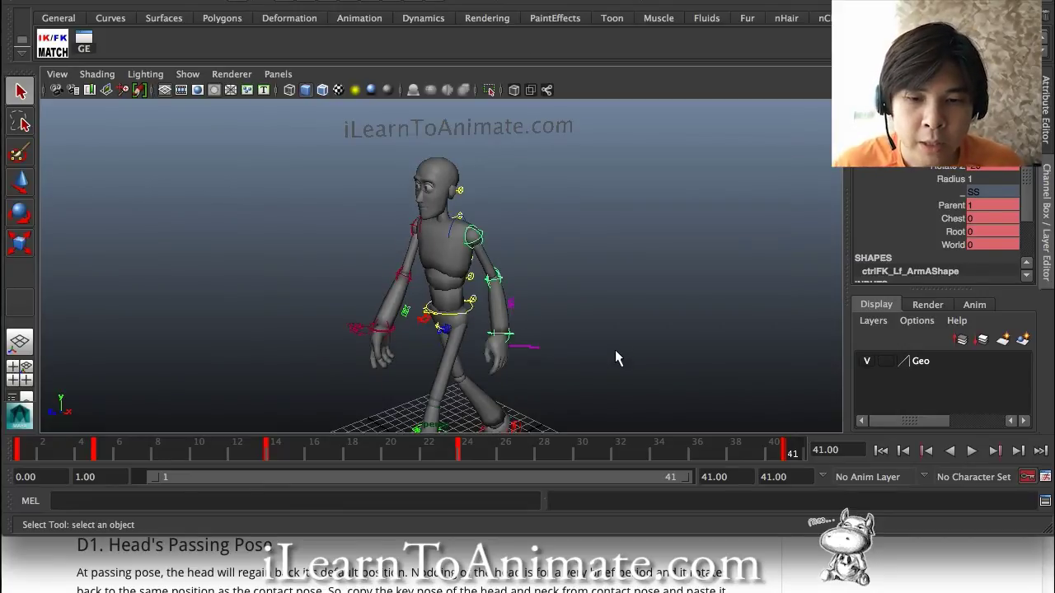
{"action": "scroll", "coordinate": [592, 354], "scroll_direction": "up", "scroll_amount": 6}
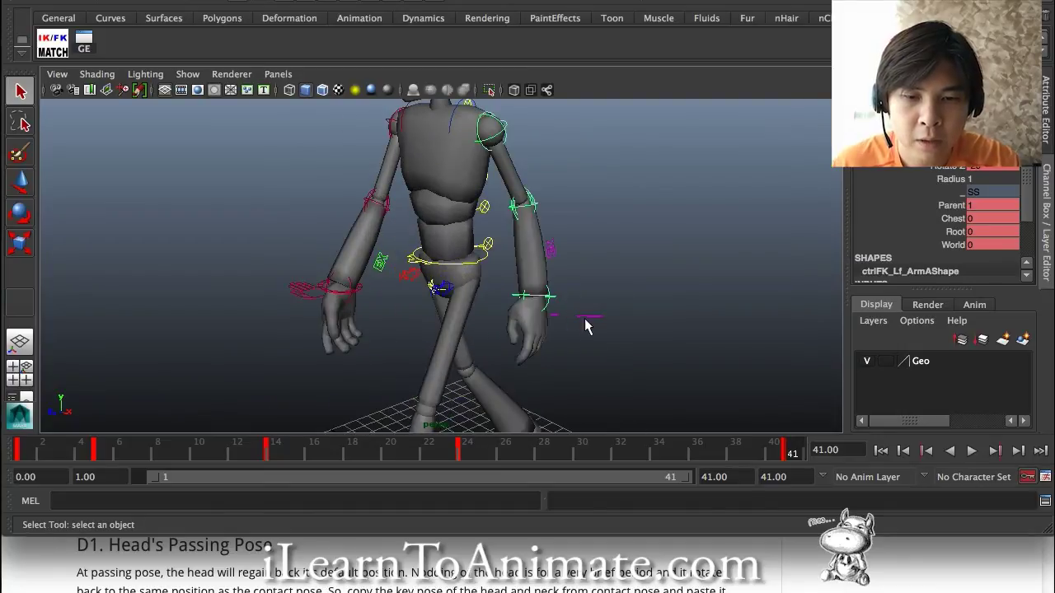
{"action": "left_click_drag", "start_coordinate": [450, 310], "coordinate": [341, 313], "text": "alt"}
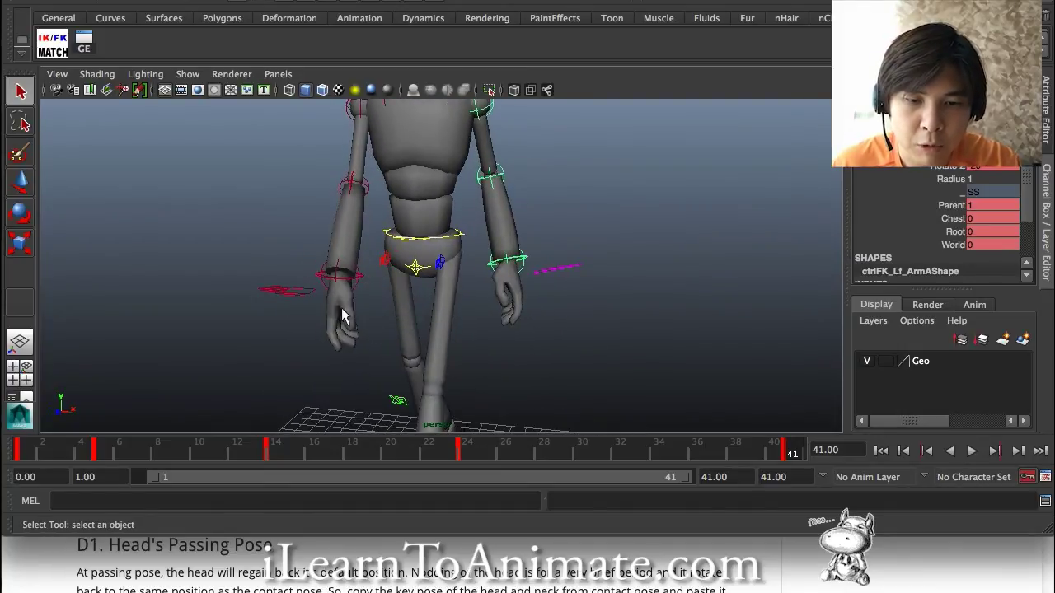
{"action": "left_click_drag", "start_coordinate": [409, 286], "coordinate": [450, 320], "text": "alt"}
{"action": "scroll", "coordinate": [543, 313], "scroll_direction": "down", "scroll_amount": 2}
{"action": "scroll", "coordinate": [543, 313], "scroll_direction": "down", "scroll_amount": 2}
{"action": "left_click_drag", "start_coordinate": [543, 313], "coordinate": [465, 259], "text": "alt"}
{"action": "left_click_drag", "start_coordinate": [290, 449], "coordinate": [61, 466]}
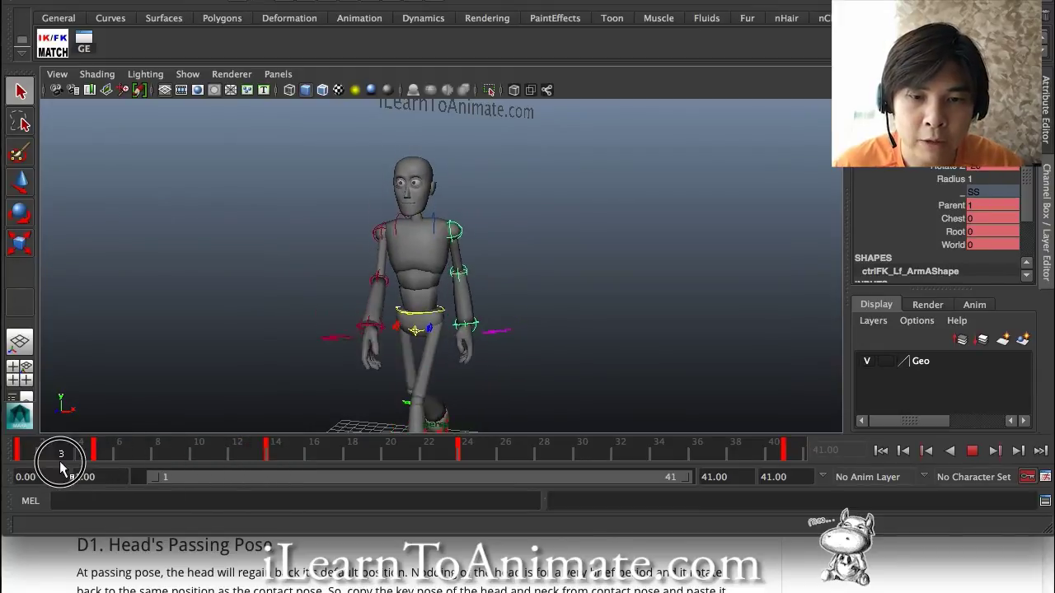
Play the walk cycle in the perspective and front views to examine the arm swing, and stop at frame 34.
{"action": "left_click", "coordinate": [971, 452]}
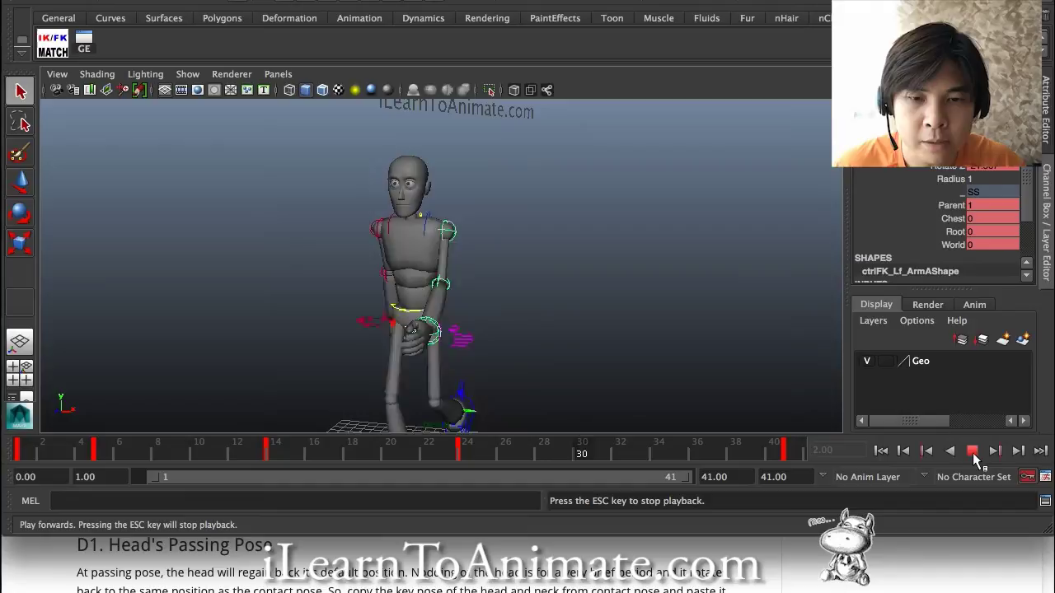
{"action": "left_click", "coordinate": [973, 452]}
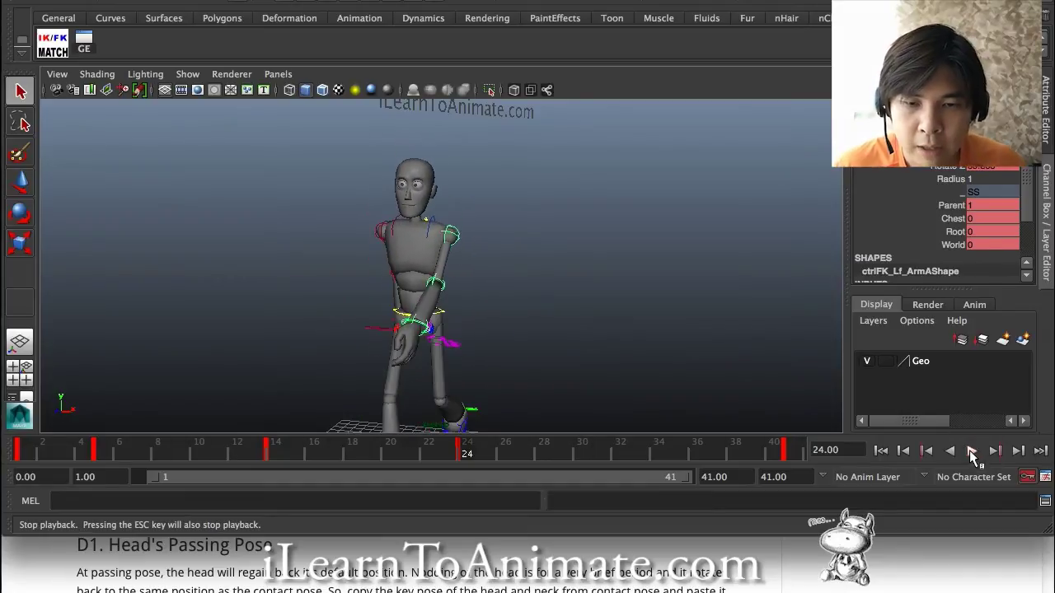
{"action": "key", "text": "space"}
{"action": "key", "text": "space"}
{"action": "scroll", "coordinate": [522, 307], "scroll_direction": "down", "scroll_amount": 3}
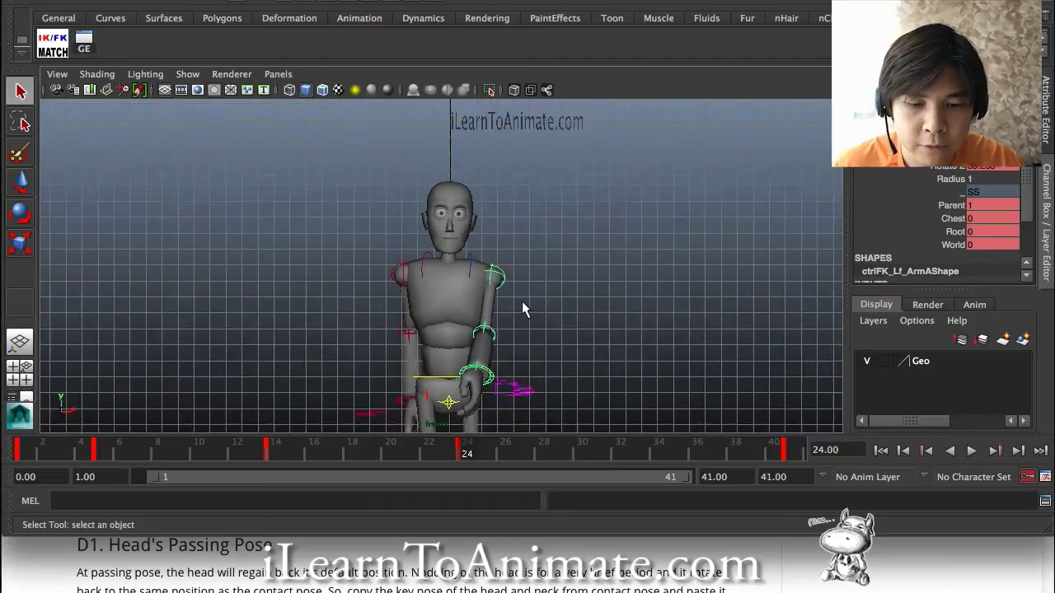
{"action": "middle_click_drag", "start_coordinate": [540, 317], "coordinate": [572, 233], "text": "alt"}
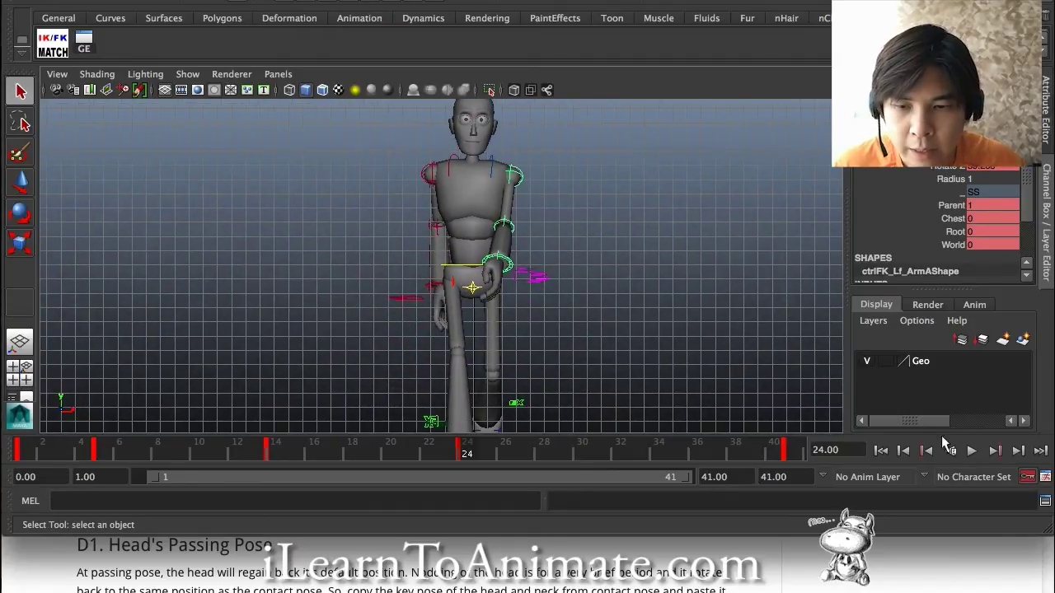
{"action": "left_click", "coordinate": [971, 451]}
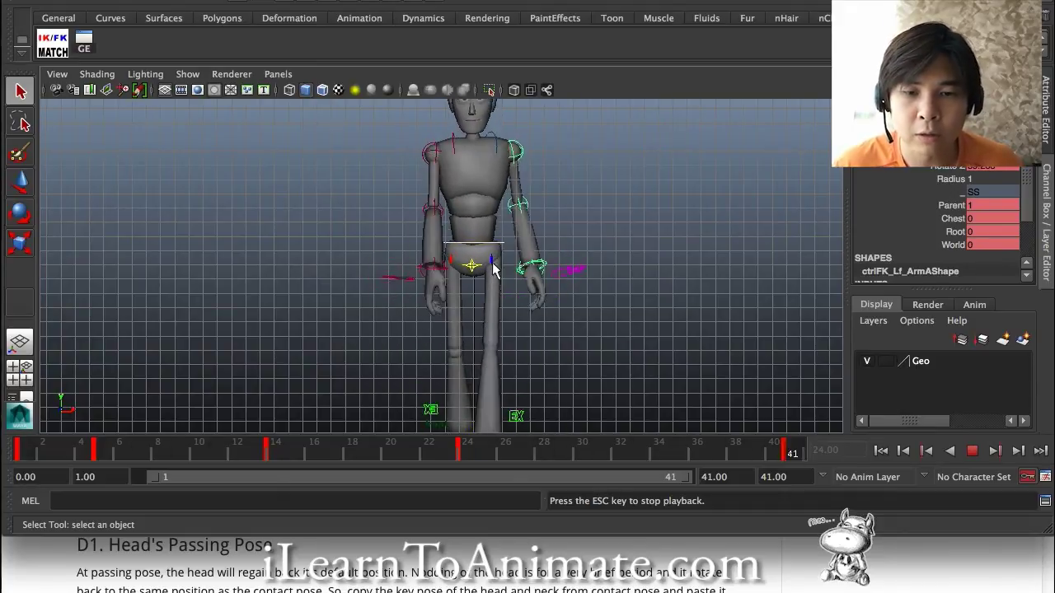
{"action": "left_click", "coordinate": [972, 451]}
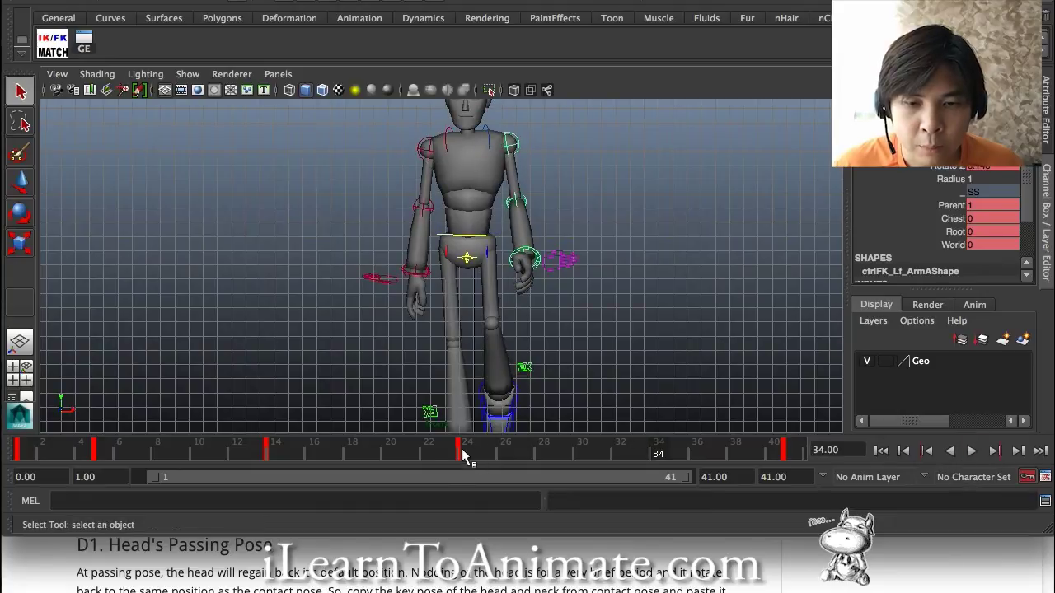
Select the root control and scrub its keyed hip rotation from frame 1 through frame 11 to frame 41 in the front view.
{"action": "middle_click_drag", "start_coordinate": [535, 309], "coordinate": [542, 294], "text": "alt"}
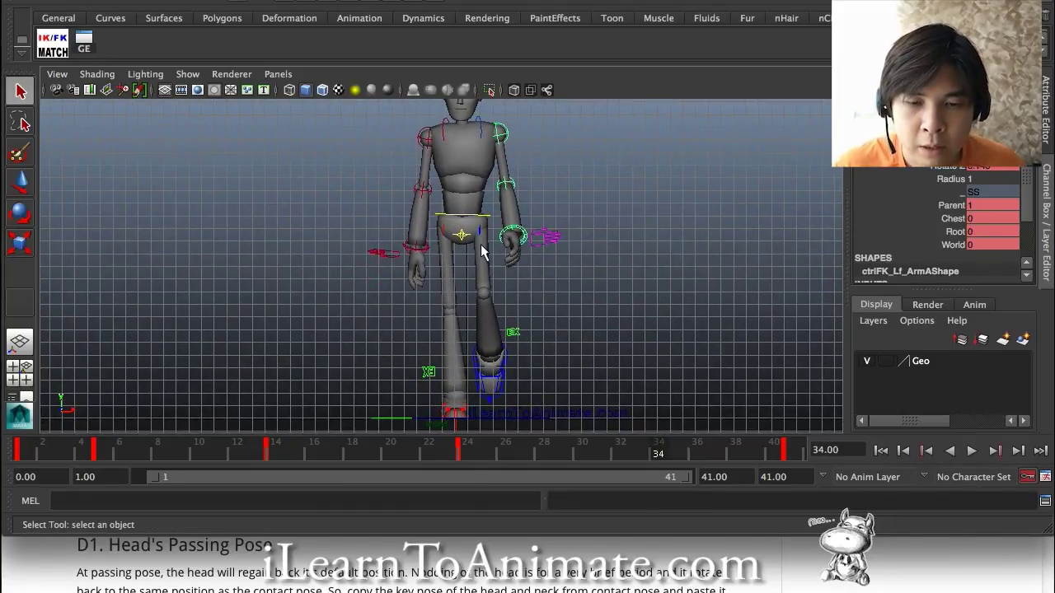
{"action": "left_click", "coordinate": [475, 218]}
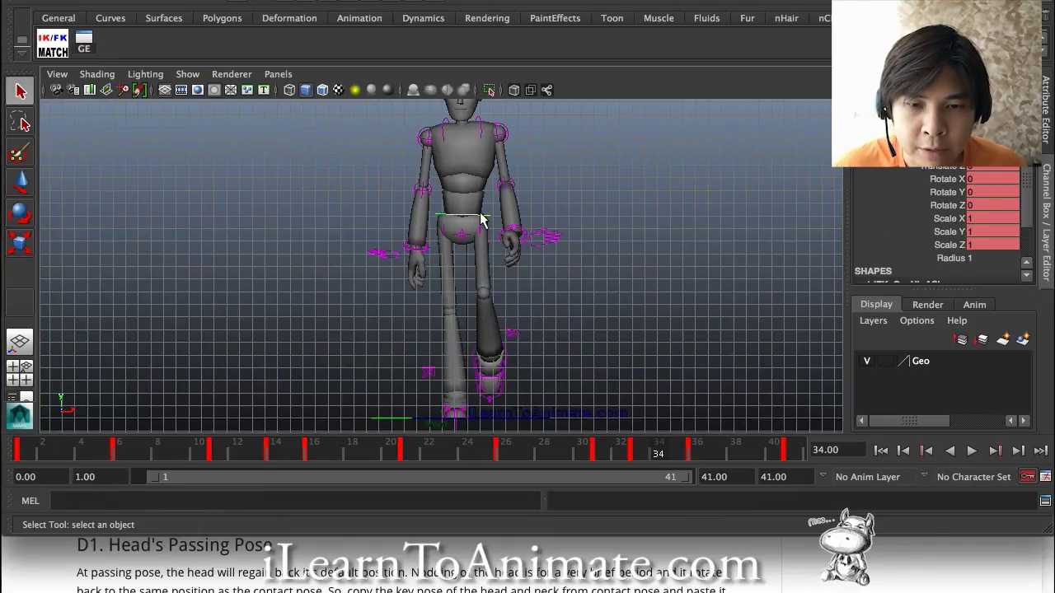
{"action": "left_click", "coordinate": [388, 447]}
{"action": "key", "text": "alt+v"}
{"action": "left_click_drag", "start_coordinate": [387, 447], "coordinate": [14, 448]}
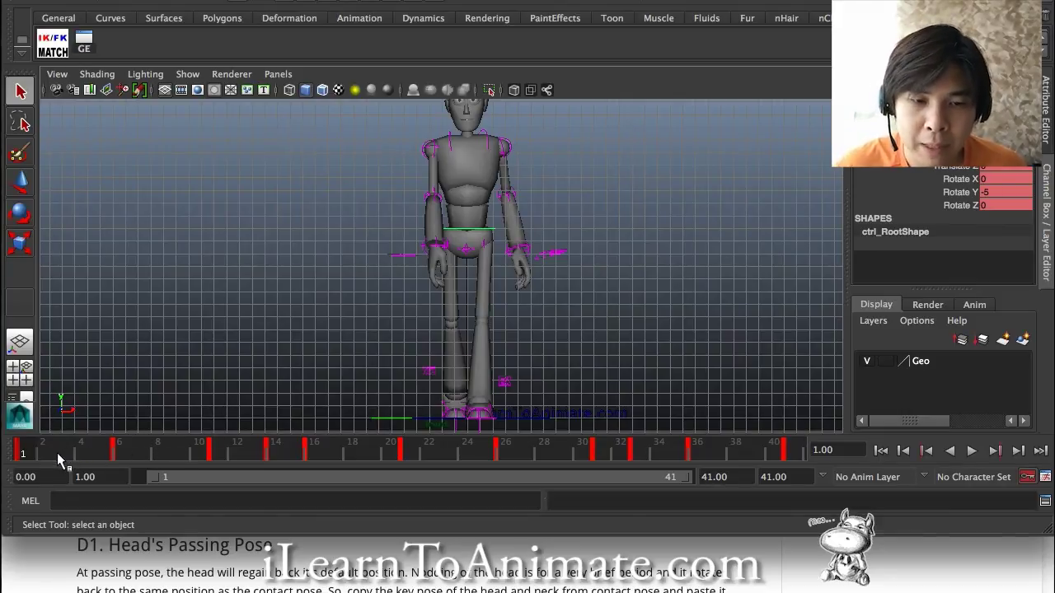
{"action": "left_click_drag", "start_coordinate": [35, 449], "coordinate": [220, 457]}
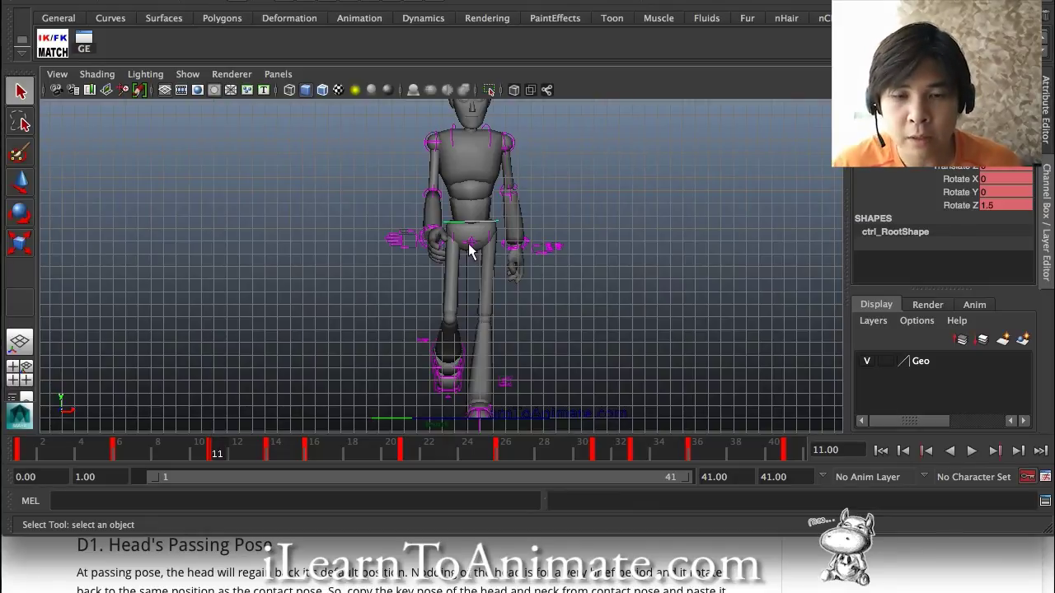
{"action": "left_click_drag", "start_coordinate": [278, 454], "coordinate": [801, 476]}
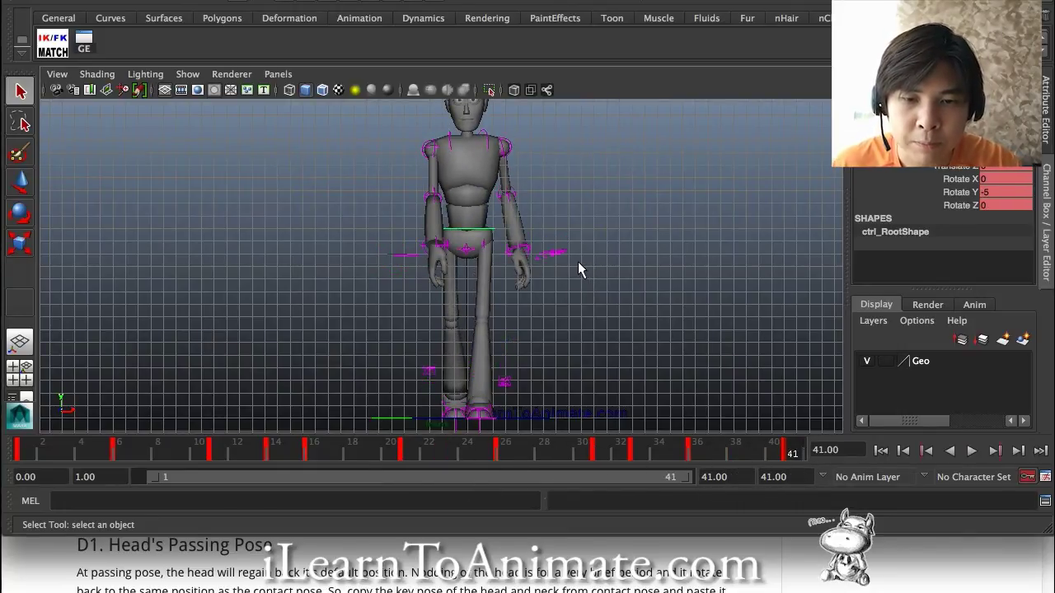
Play the walk cycle in the top view to examine how the root and shoulders rotate from above.
{"action": "key", "text": "space"}
{"action": "middle_click_drag", "start_coordinate": [551, 263], "coordinate": [581, 253], "text": "alt"}
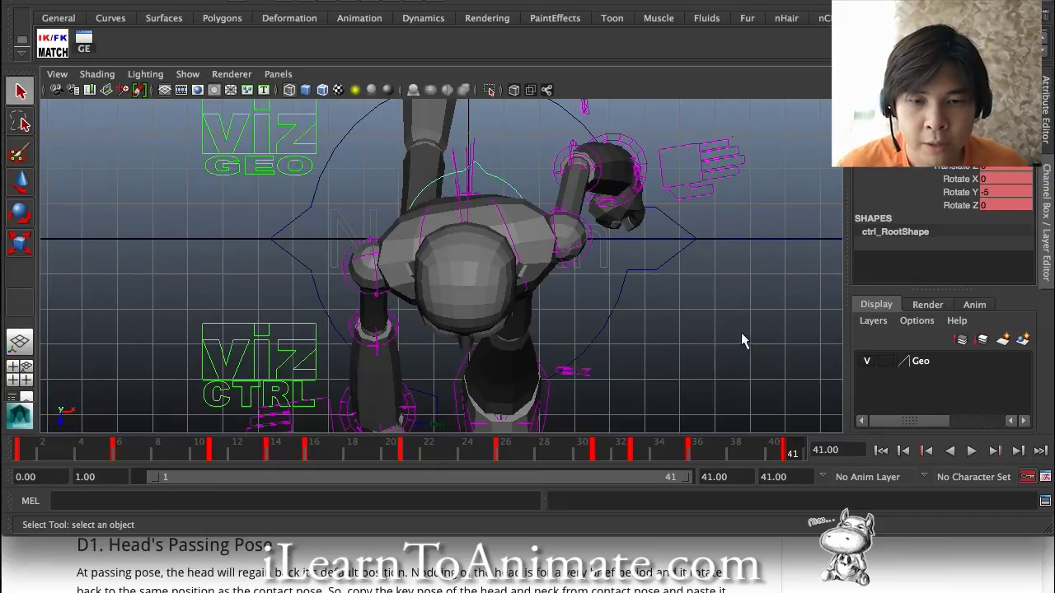
{"action": "key", "text": "alt+v"}
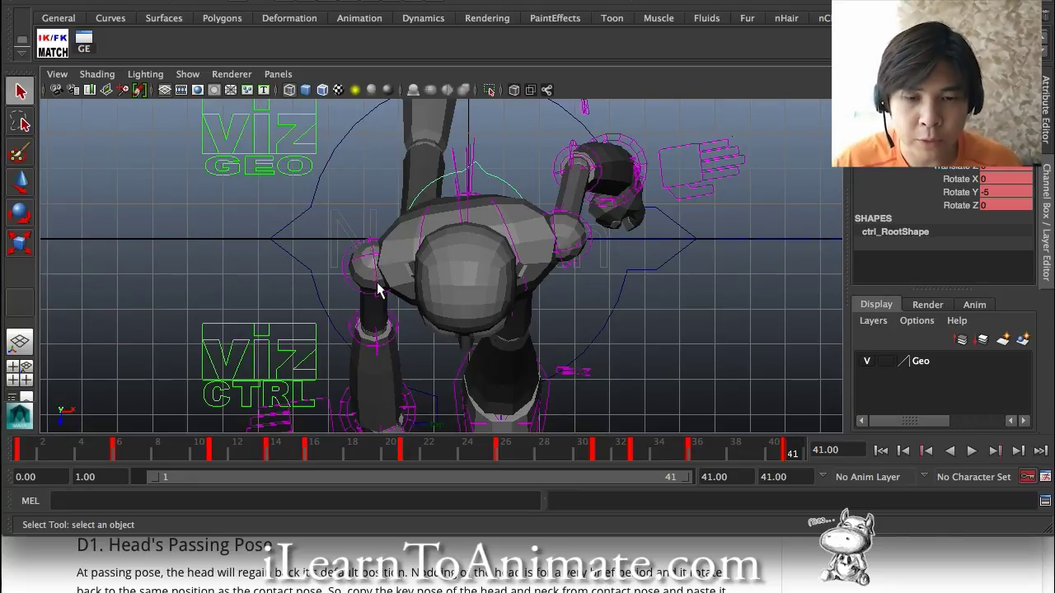
Compare the hip and shoulder tilt from the front at frames 15 and 36, close up and with the full body in view.
{"action": "key", "text": "space"}
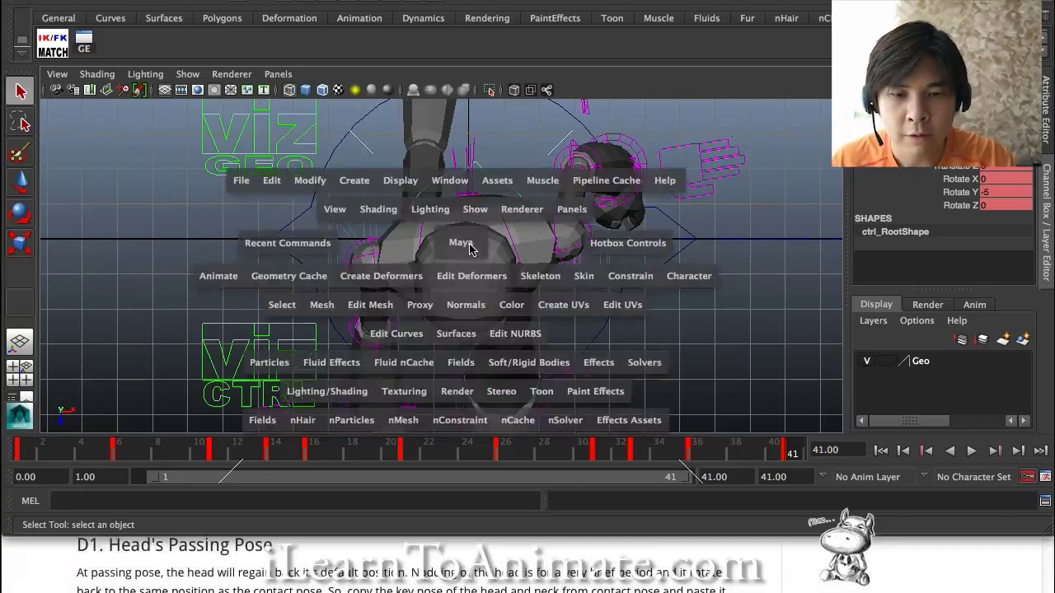
{"action": "key", "text": "space"}
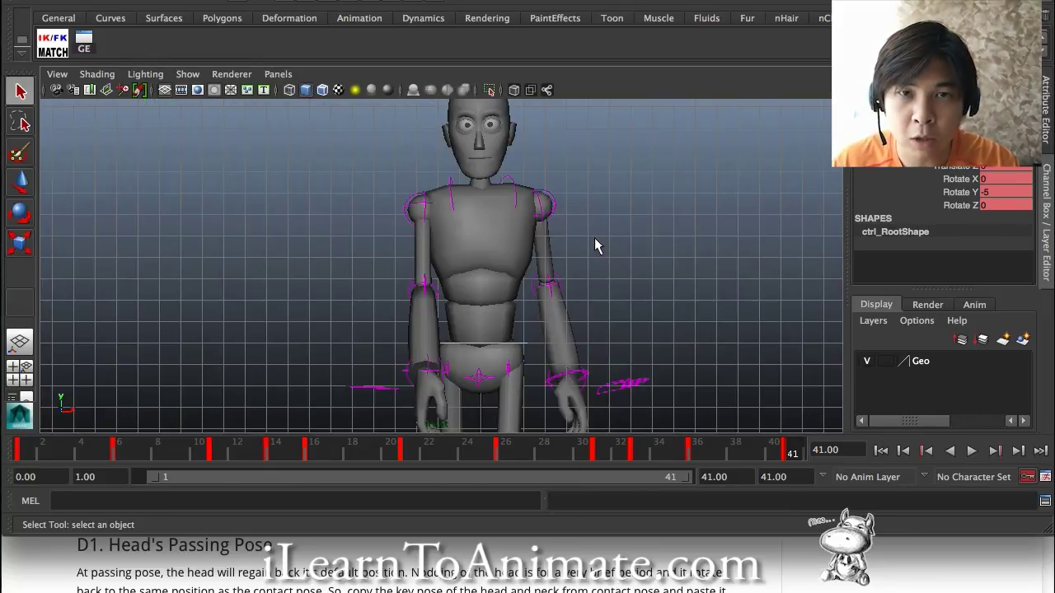
{"action": "scroll", "coordinate": [595, 239], "scroll_direction": "up", "scroll_amount": 2}
{"action": "left_click_drag", "start_coordinate": [188, 449], "coordinate": [294, 449]}
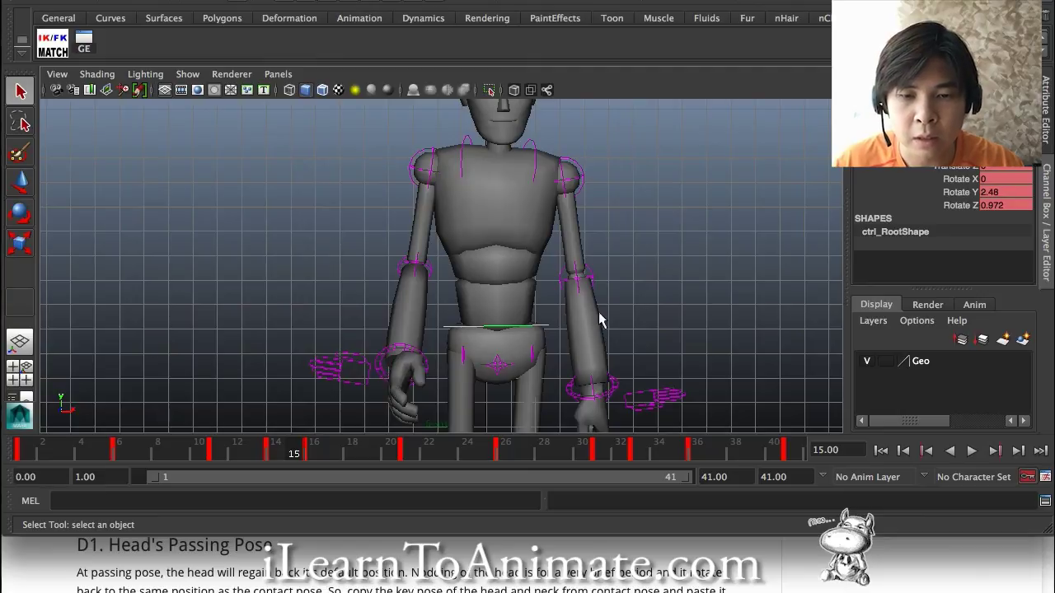
{"action": "left_click", "coordinate": [314, 449]}
{"action": "left_click_drag", "start_coordinate": [345, 446], "coordinate": [697, 446]}
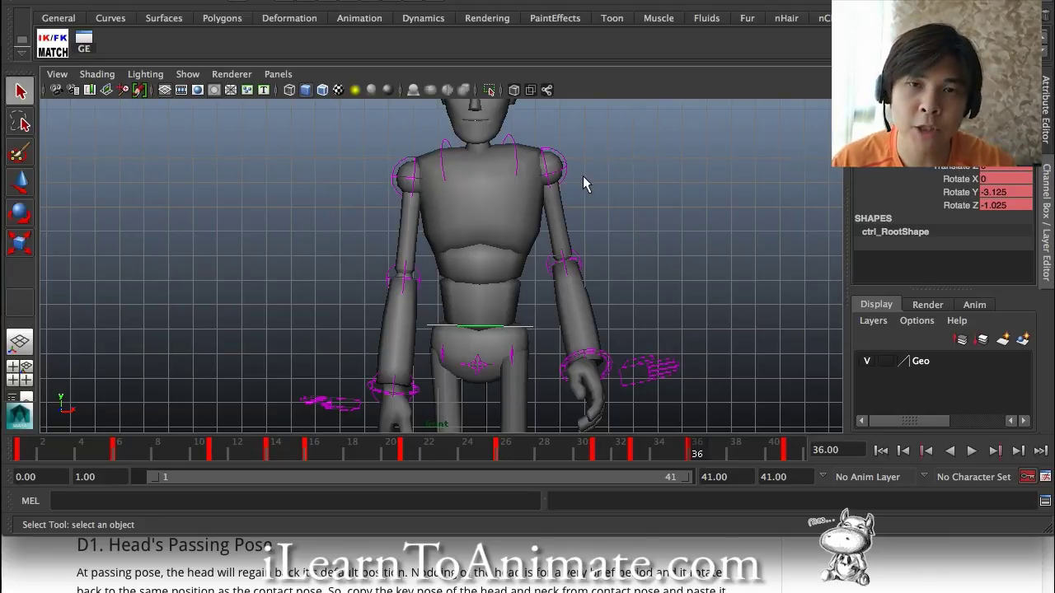
{"action": "scroll", "coordinate": [611, 189], "scroll_direction": "down", "scroll_amount": 5}
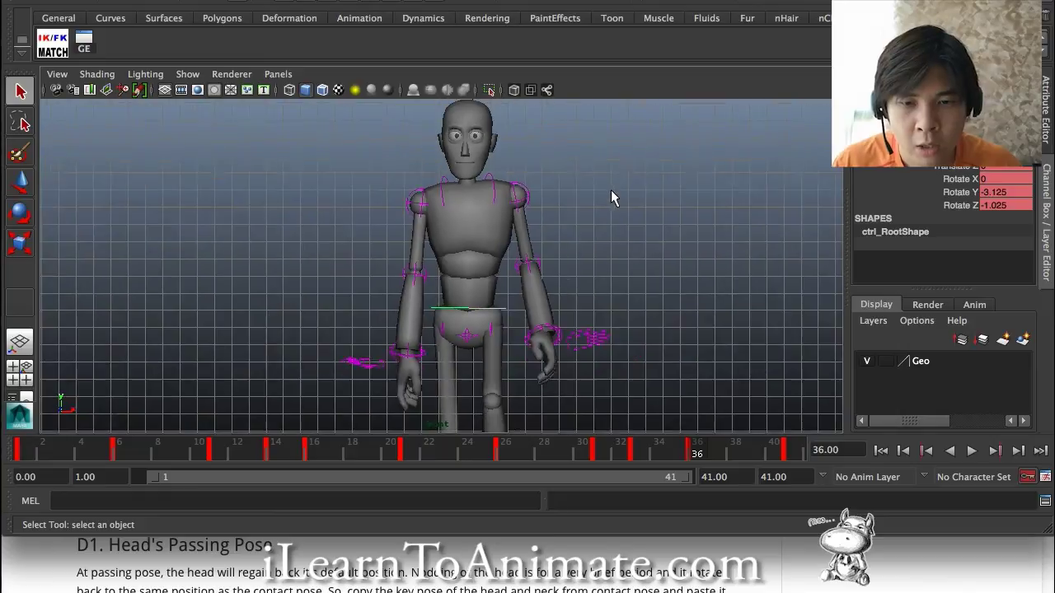
{"action": "scroll", "coordinate": [616, 193], "scroll_direction": "down", "scroll_amount": 2}
{"action": "middle_click_drag", "start_coordinate": [577, 210], "coordinate": [577, 159], "text": "alt"}
{"action": "scroll", "coordinate": [574, 162], "scroll_direction": "down", "scroll_amount": 1}
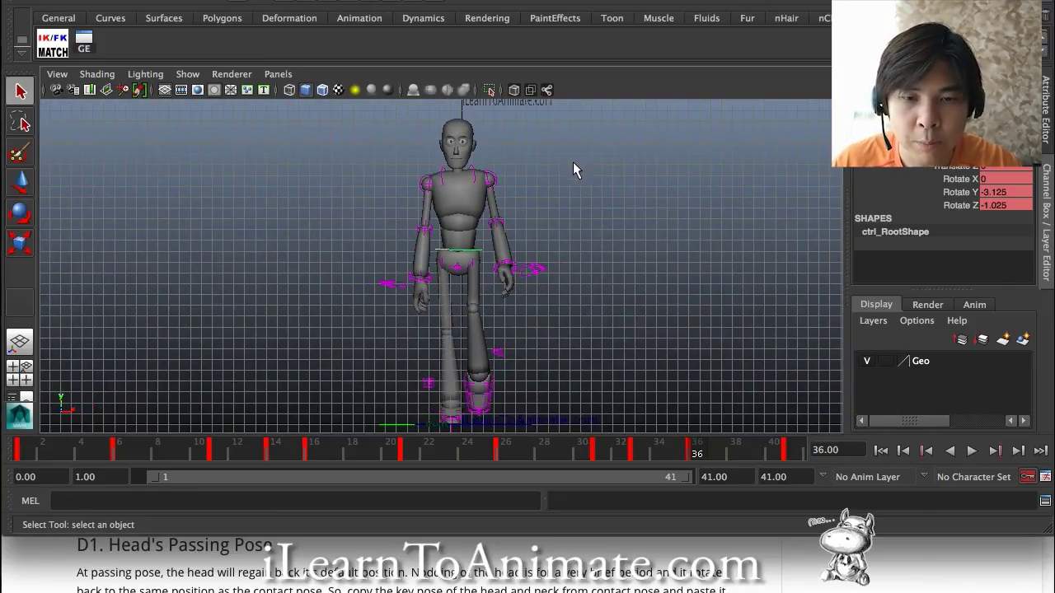